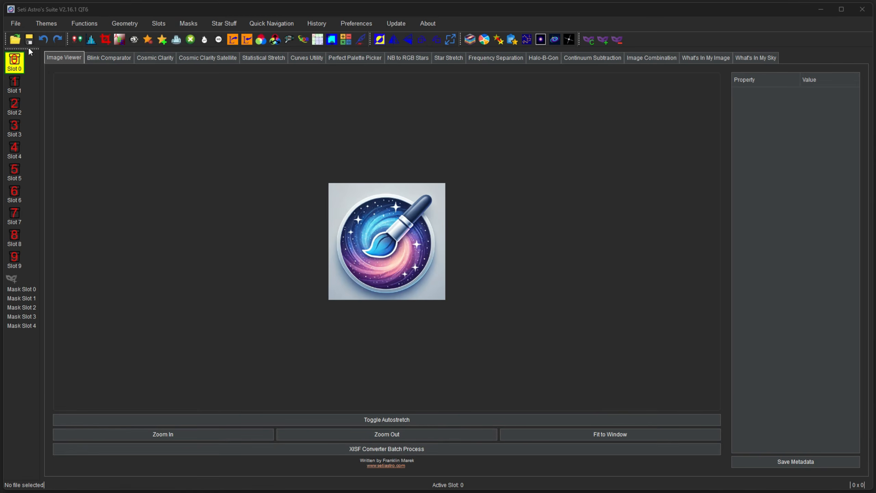
Open masterLight_BIN-1_8288x5644_EXPOSURE-60.00s_FILTER-L_mono_(2)_autocrop.xisf from the master folder in the image viewer.
click(15, 41)
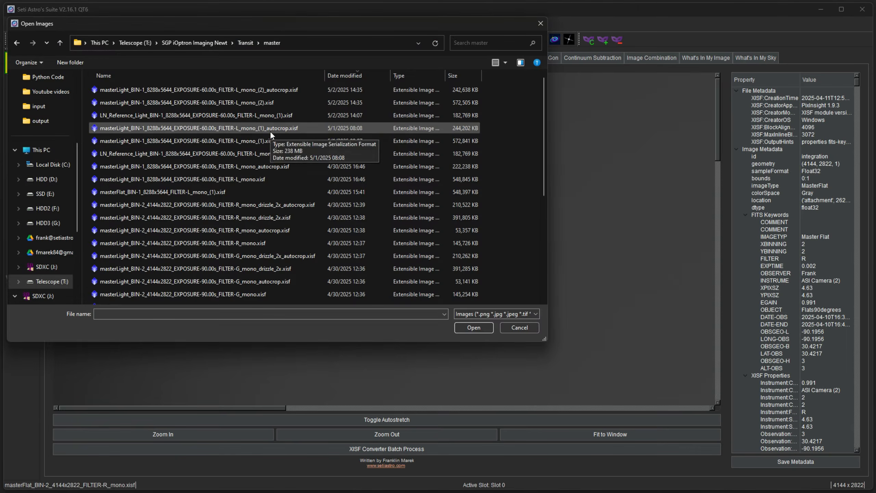
double_click(274, 92)
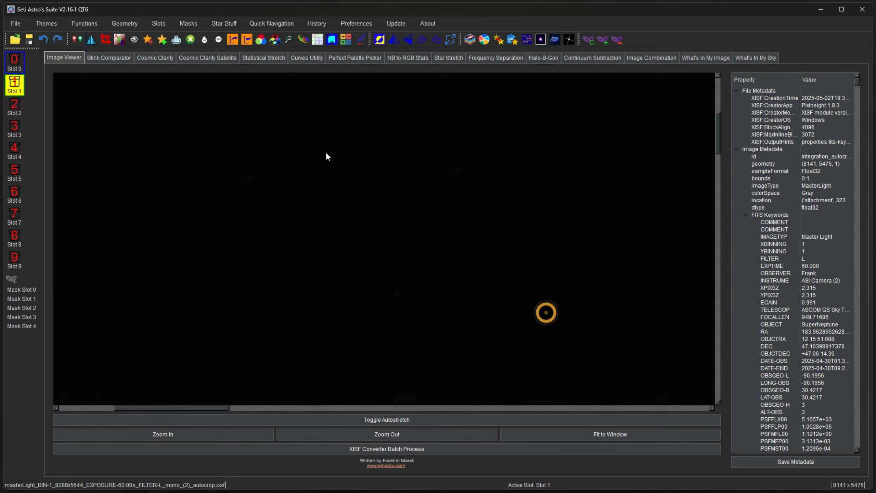
drag(404, 231, 183, 124)
drag(510, 326, 391, 180)
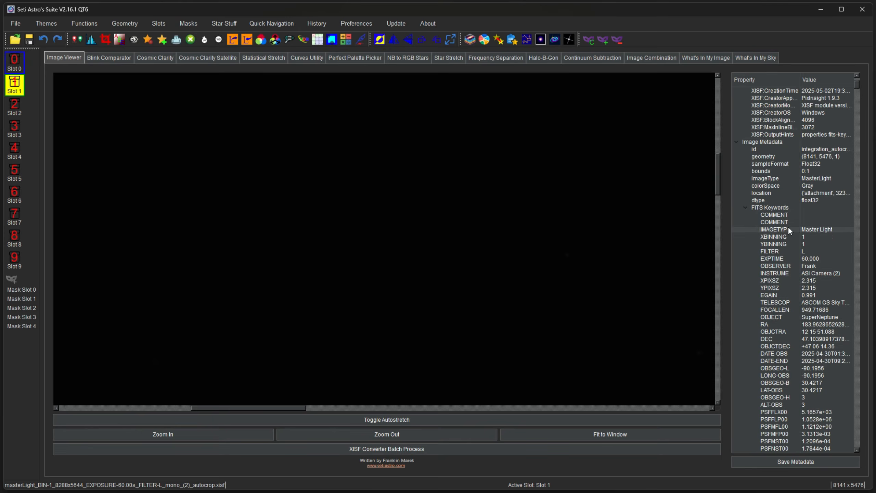
Examine the master light's file metadata and FITS keywords through to the end, and view the metadata export dialog without saving.
scroll(839, 105, up, 1)
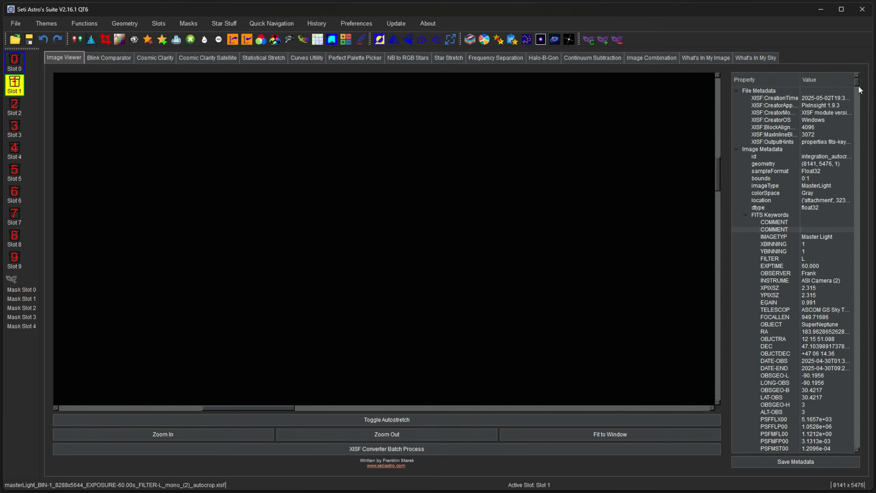
scroll(767, 218, up, 1)
click(772, 213)
scroll(803, 324, down, 2)
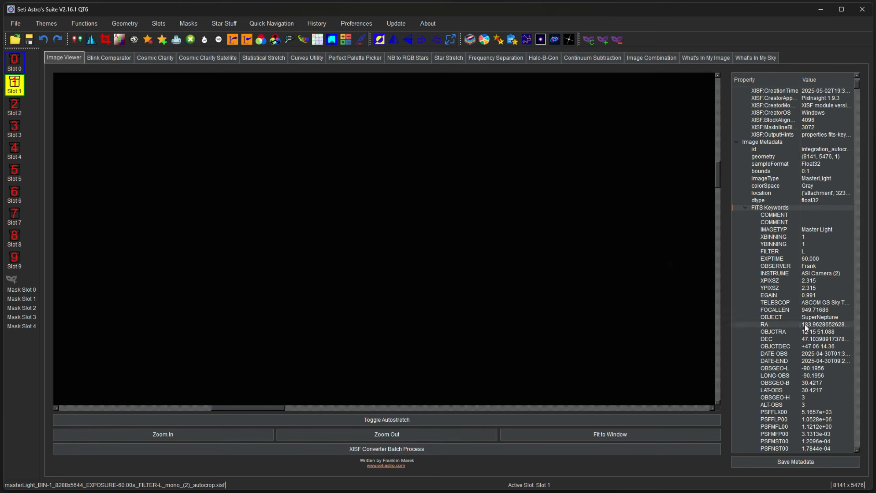
drag(857, 96, 858, 446)
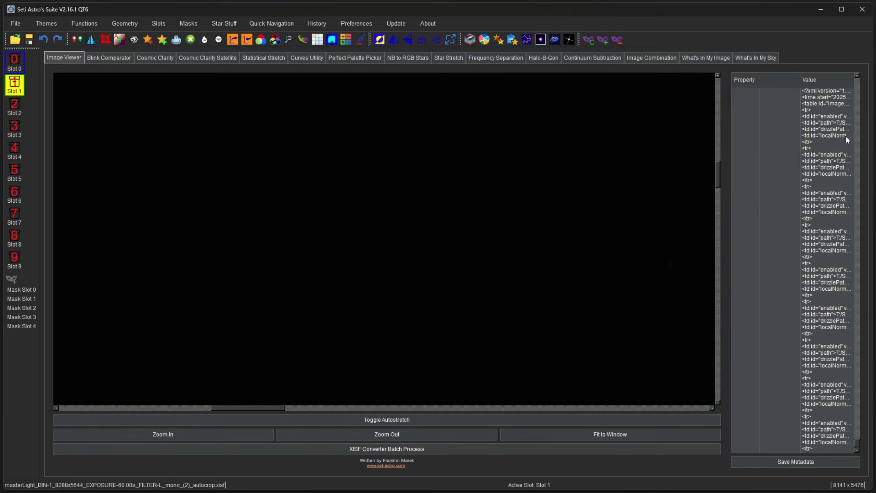
drag(846, 137, 857, 81)
click(788, 462)
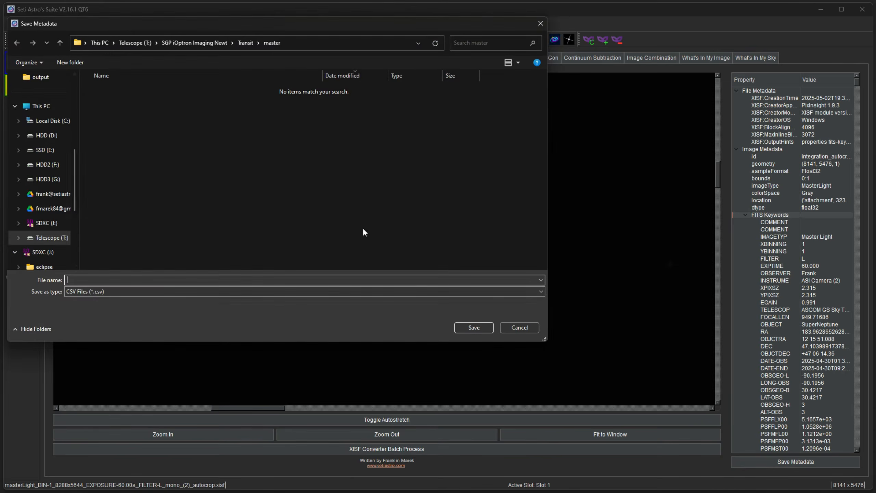
click(539, 23)
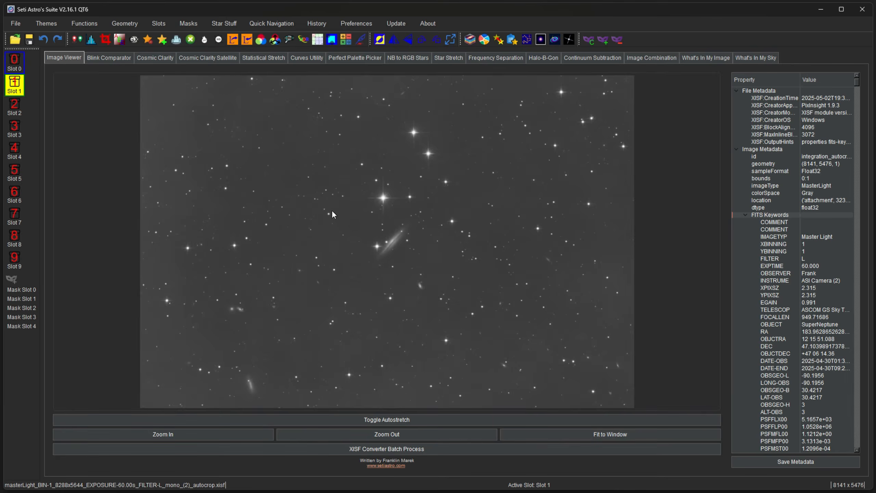
Examine the XISF batch converter's directory settings and available output formats, and close it without converting.
click(460, 449)
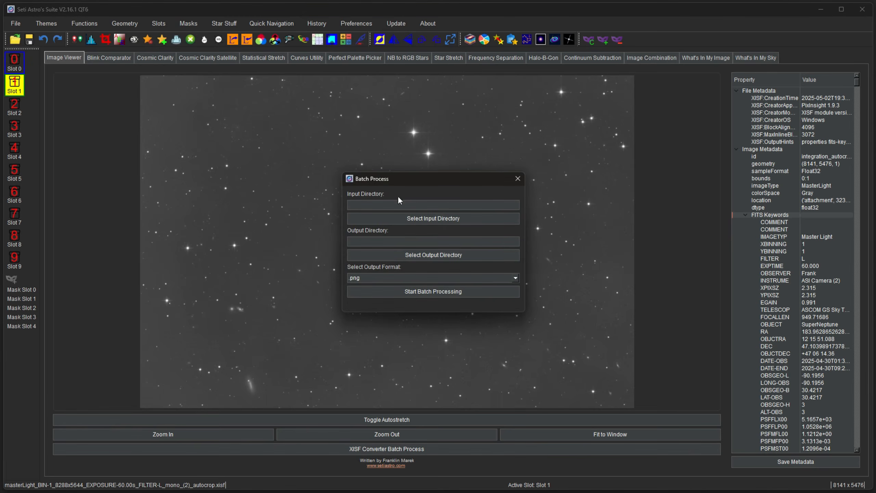
click(424, 282)
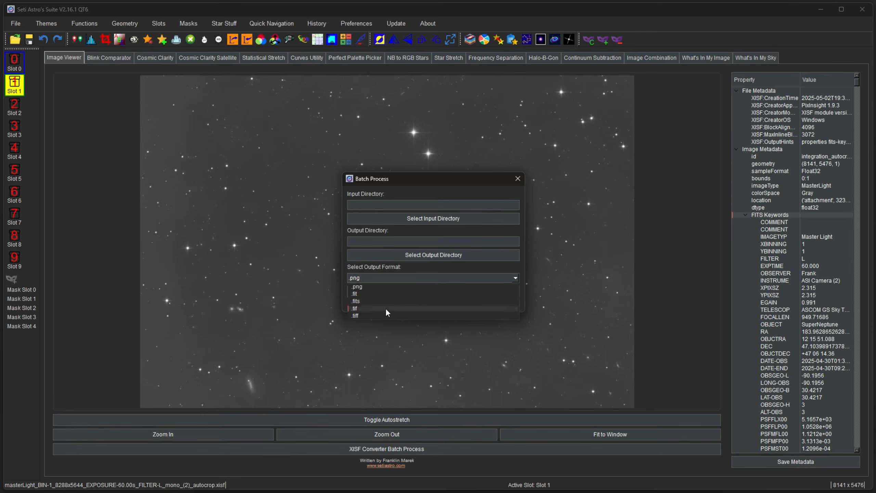
click(415, 186)
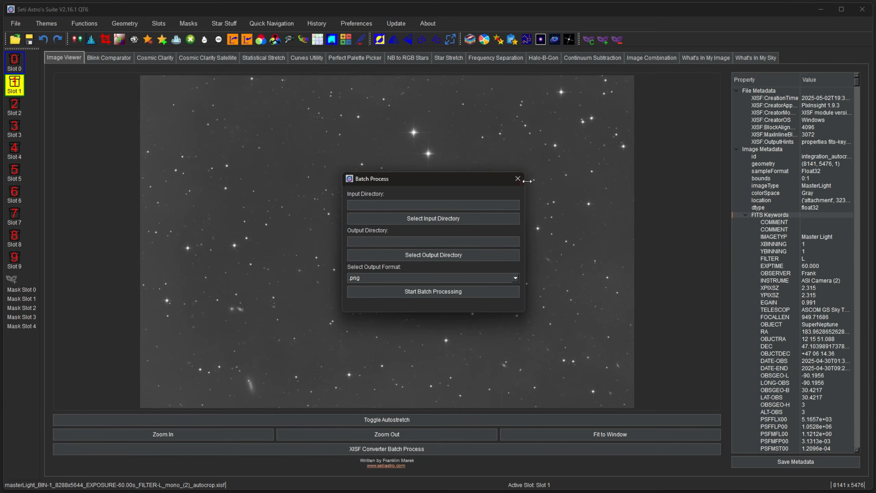
click(517, 178)
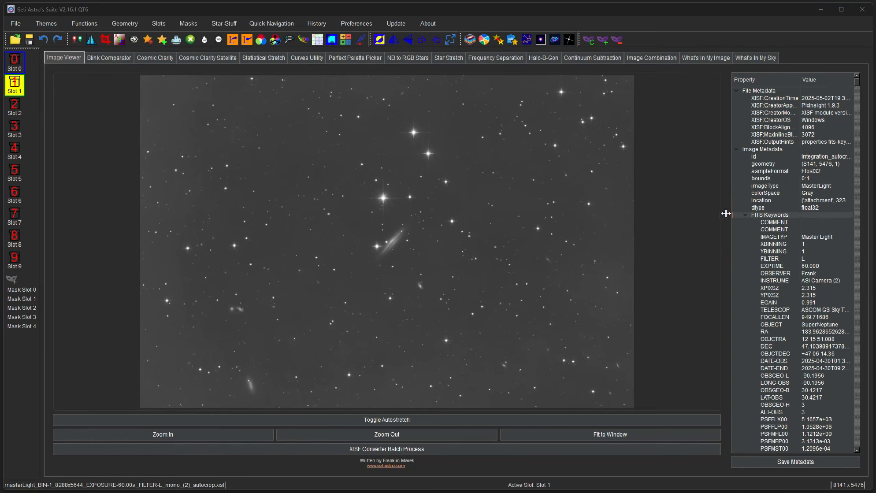
Collapse the metadata pane beside the image and restore it to its original width.
drag(726, 213, 841, 211)
drag(860, 257, 746, 278)
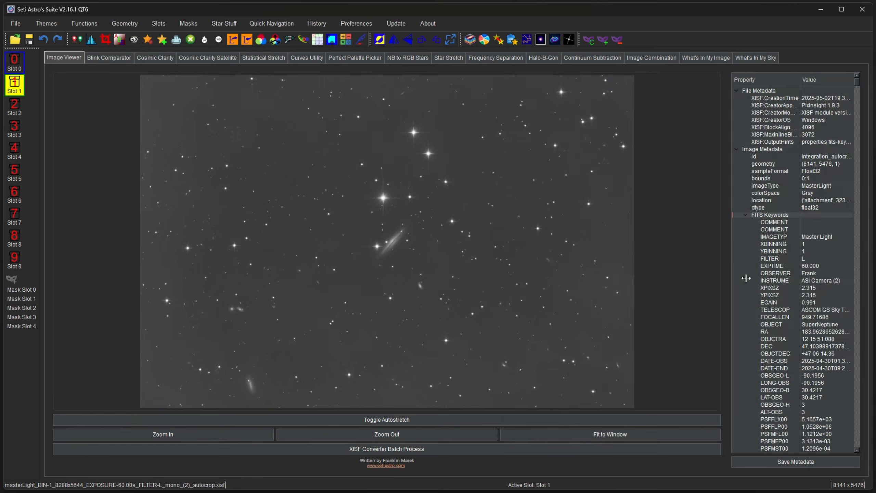
Load the range of light frames from SuperNeptune_90sec_2x2_G_0590.fit to SuperNeptune_90sec_2x2_G_0490.fit into the Blink Comparator.
click(110, 58)
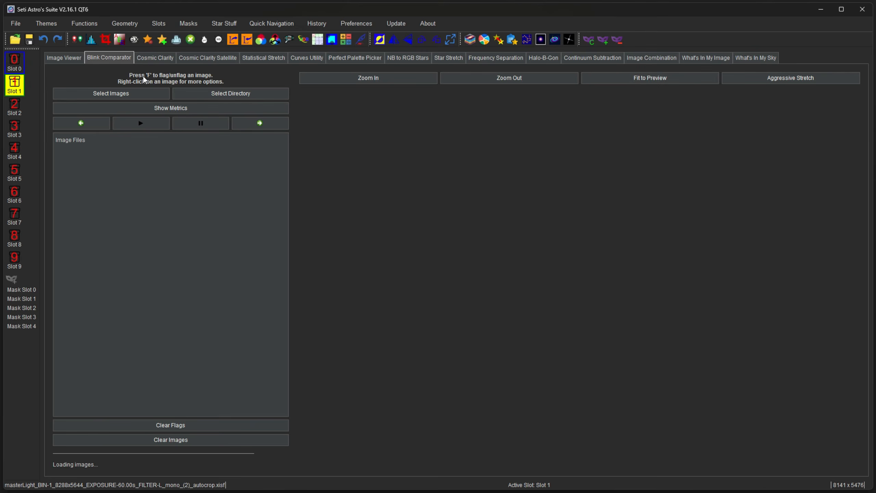
click(99, 93)
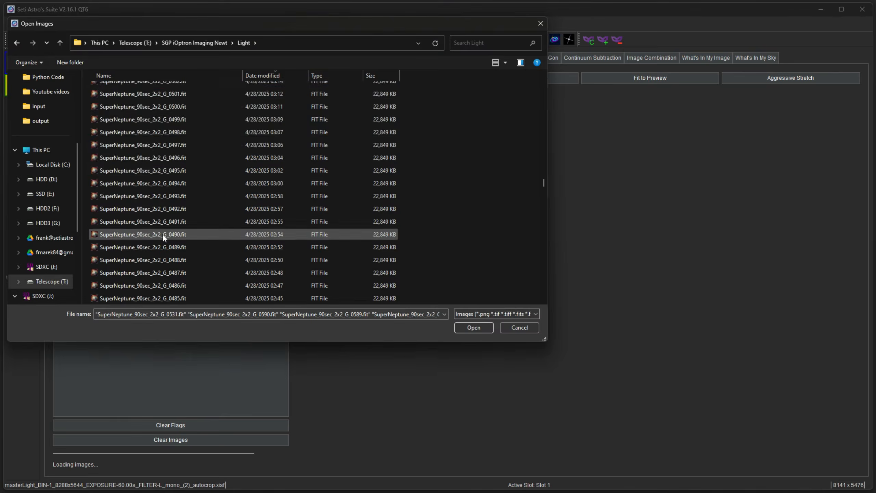
shift+click(162, 235)
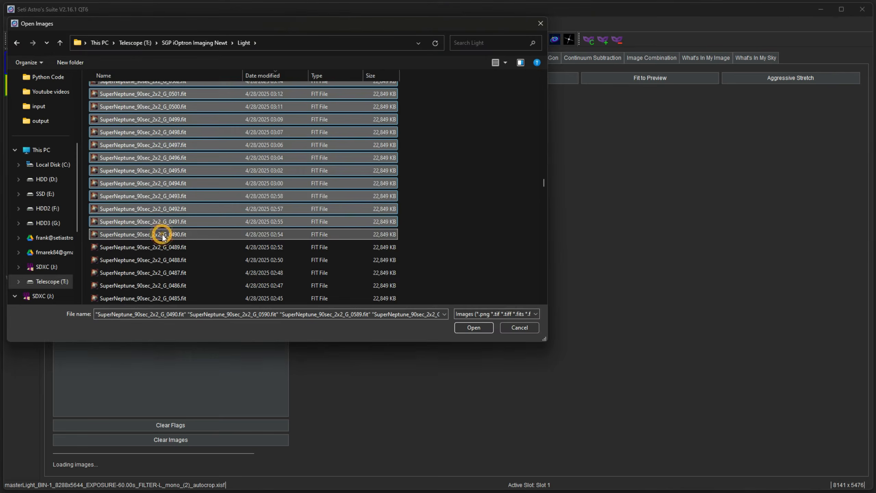
click(472, 329)
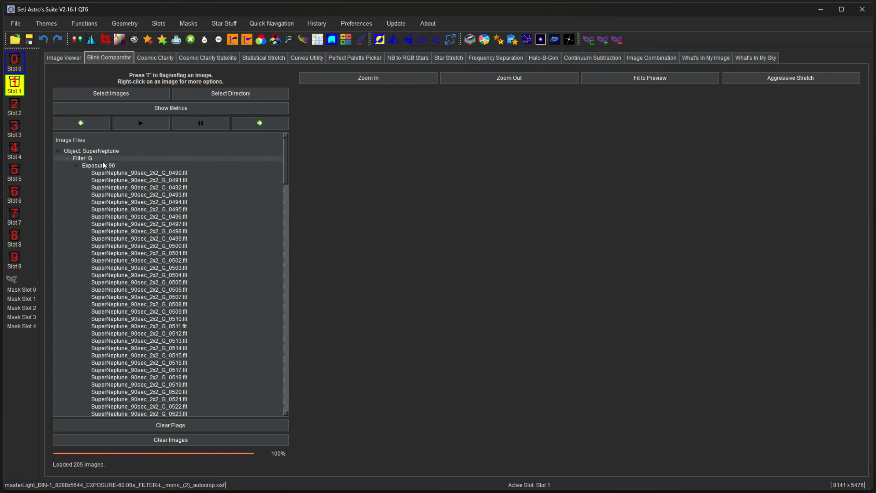
Blink through the G-filter frames one by one from SuperNeptune_90sec_2x2_G_0490.fit, and play and pause the automatic sequence.
drag(284, 152, 284, 316)
drag(279, 384, 280, 144)
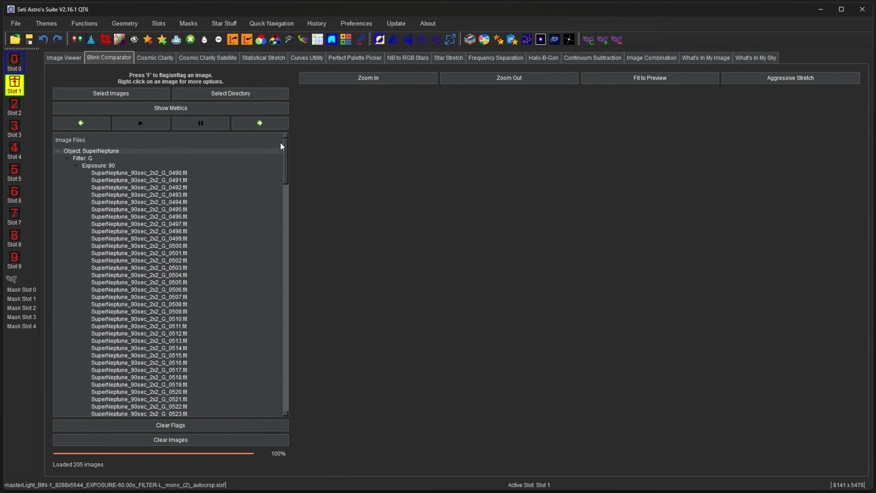
click(225, 180)
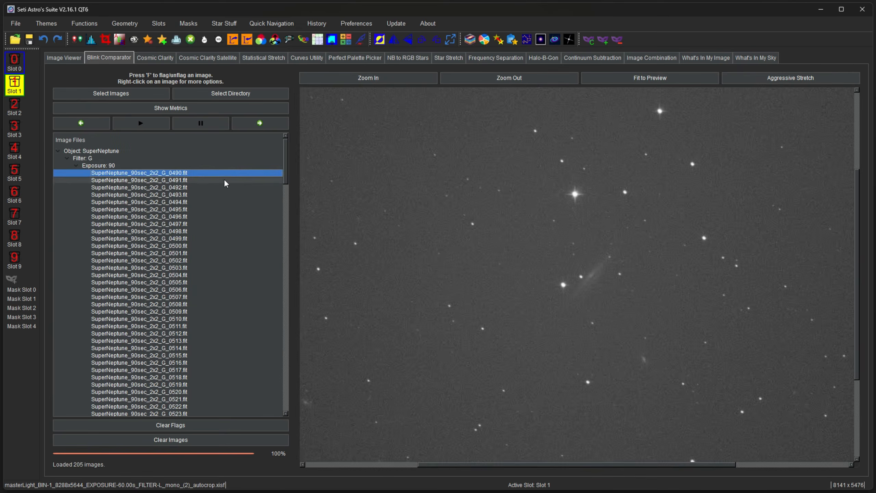
key(Down)
key(Down)
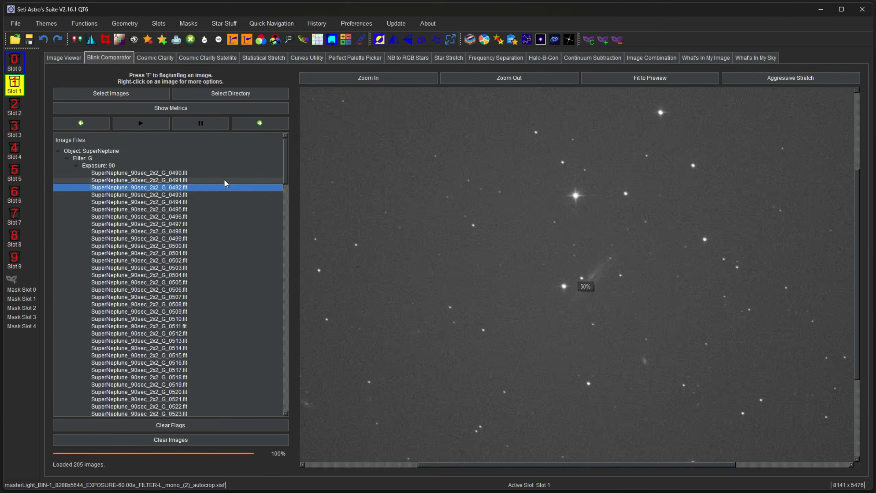
key(Down)
key(Down)
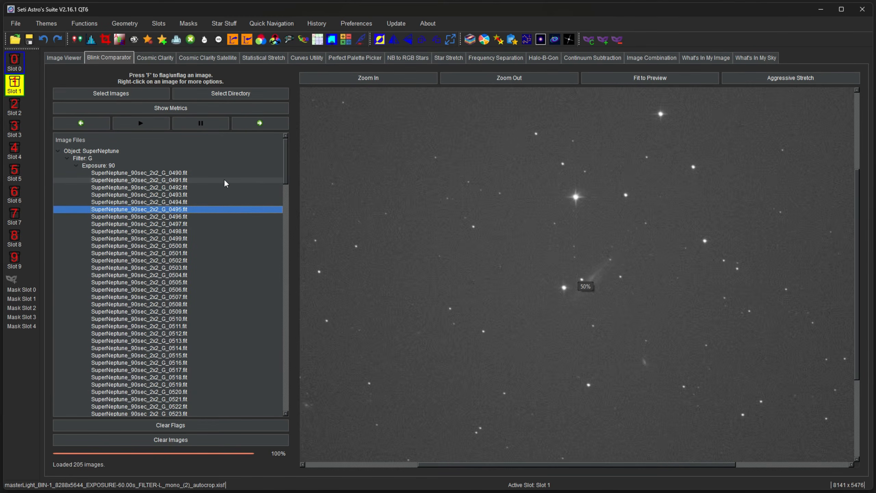
key(Down)
key(Down)
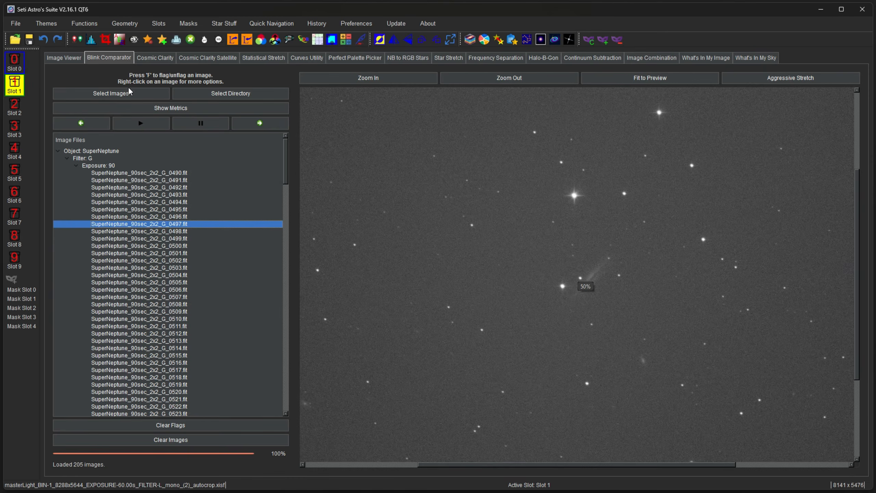
click(141, 123)
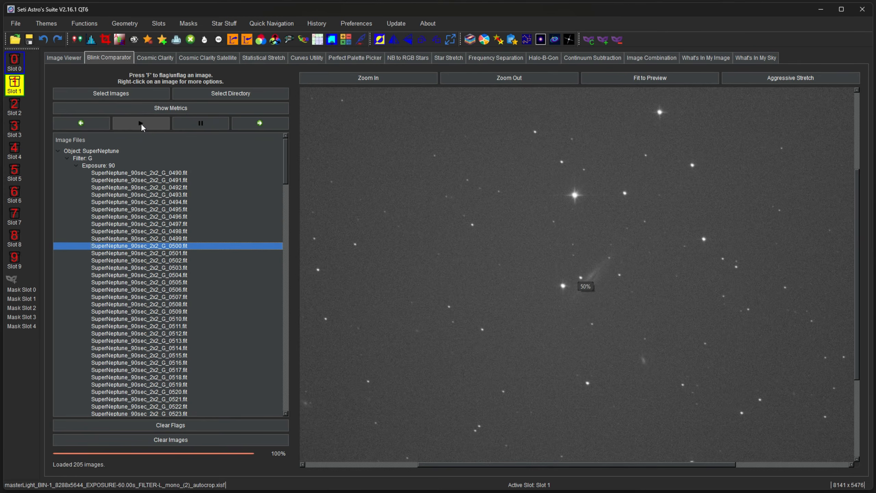
click(202, 125)
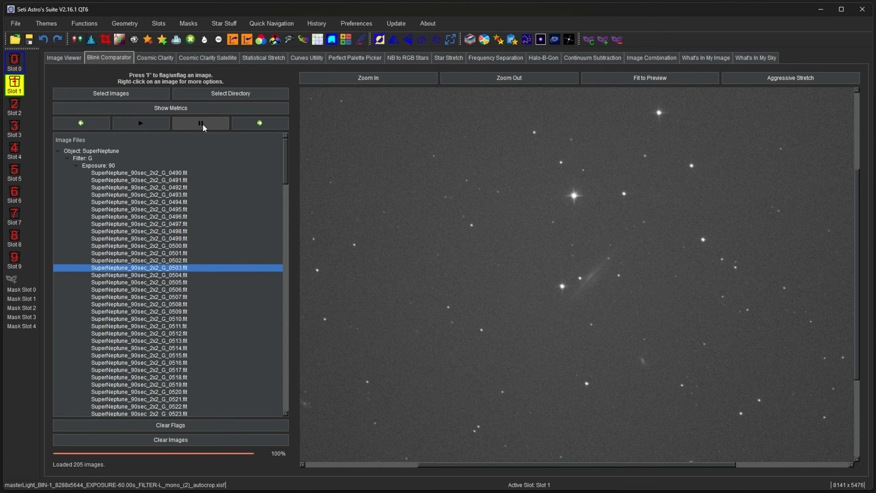
Select frames G_0497 through G_0507 and look at the commands available for multiple images, without applying any.
click(178, 223)
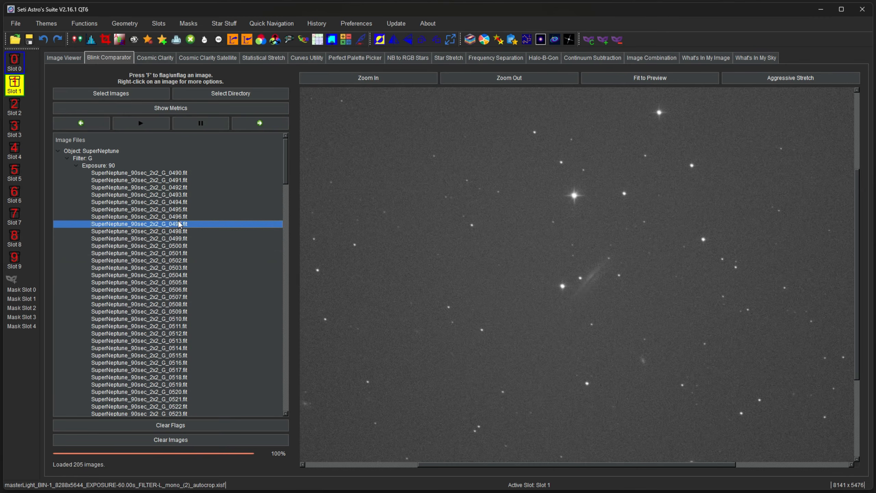
shift+click(184, 289)
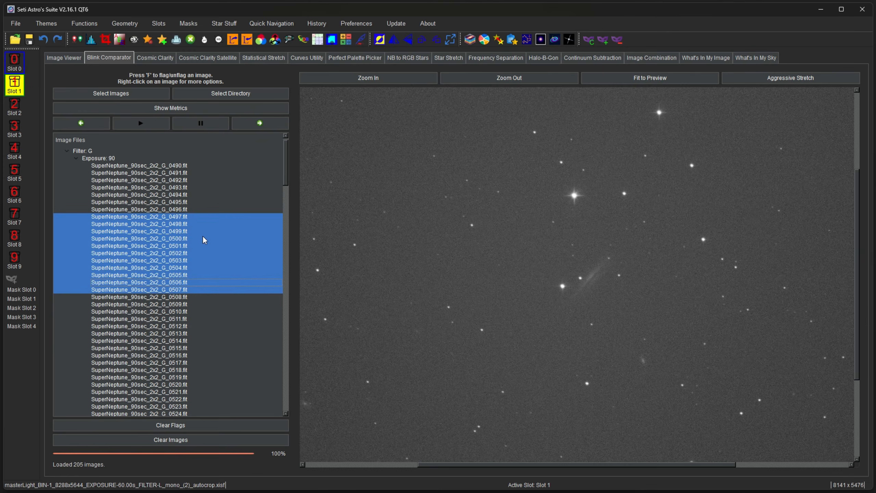
right_click(199, 245)
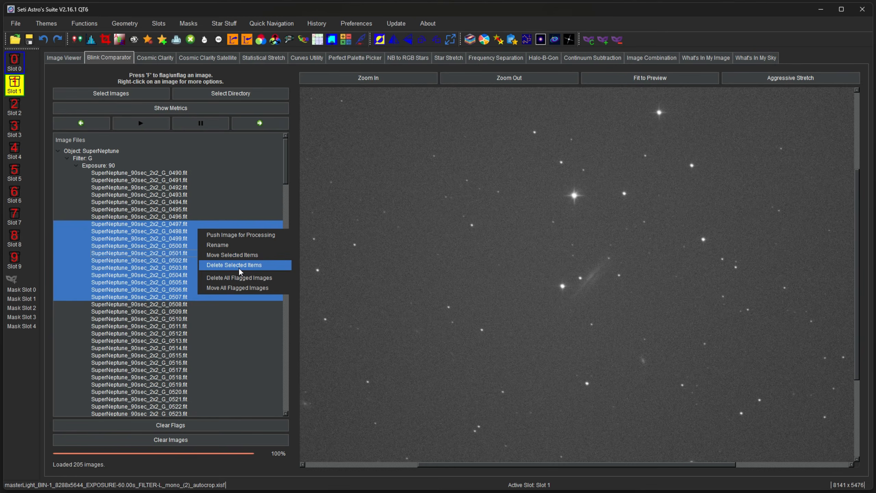
click(137, 235)
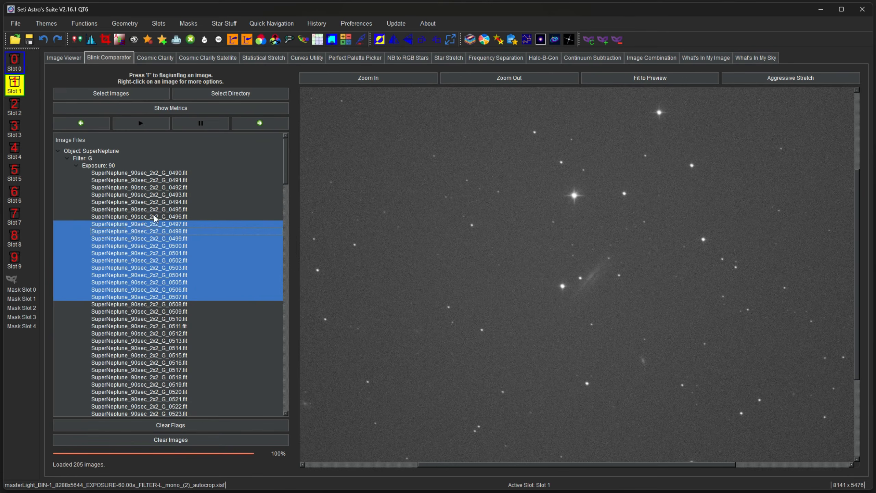
Push SuperNeptune_90sec_2x2_G_0493.fit for processing and view it in the image viewer.
right_click(158, 194)
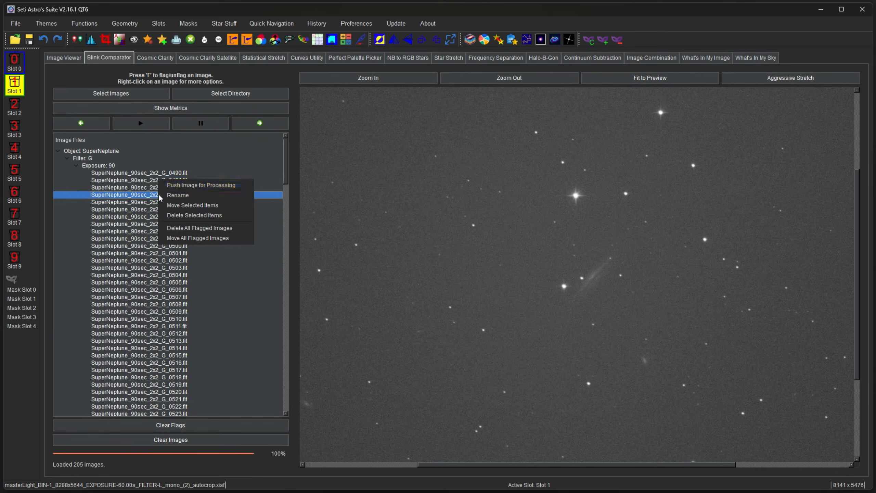
click(194, 186)
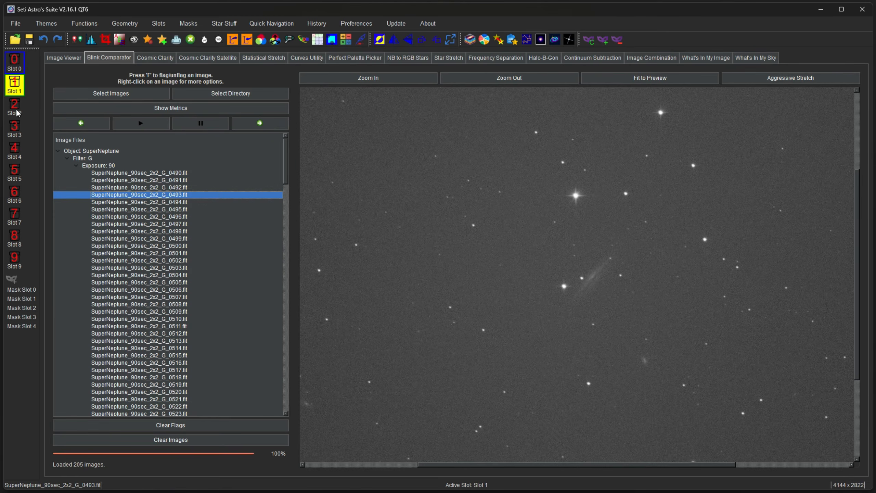
click(62, 58)
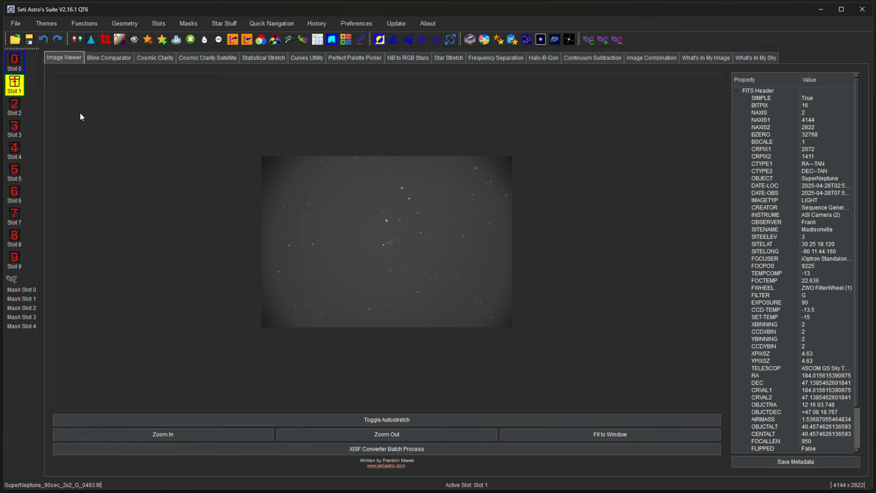
Back in the Blink Comparator, open the rename prompt for SuperNeptune_90sec_2x2_G_0493.fit without entering a name, and flag that frame.
click(110, 57)
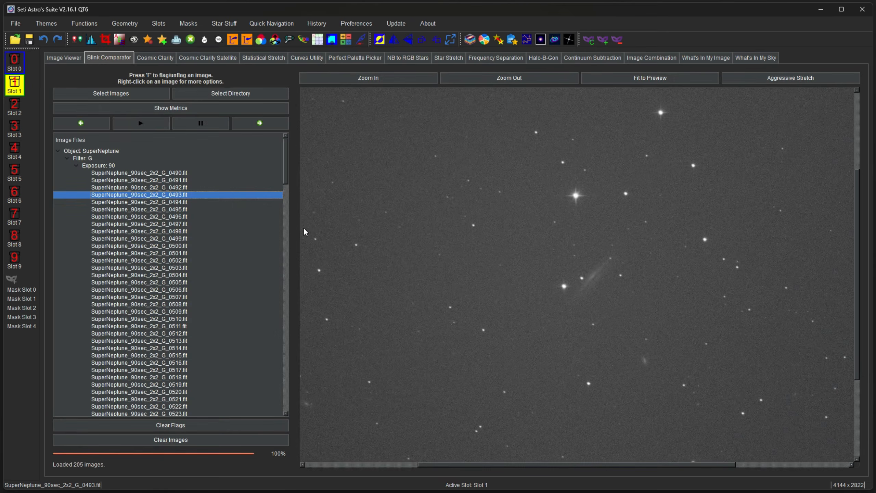
right_click(179, 195)
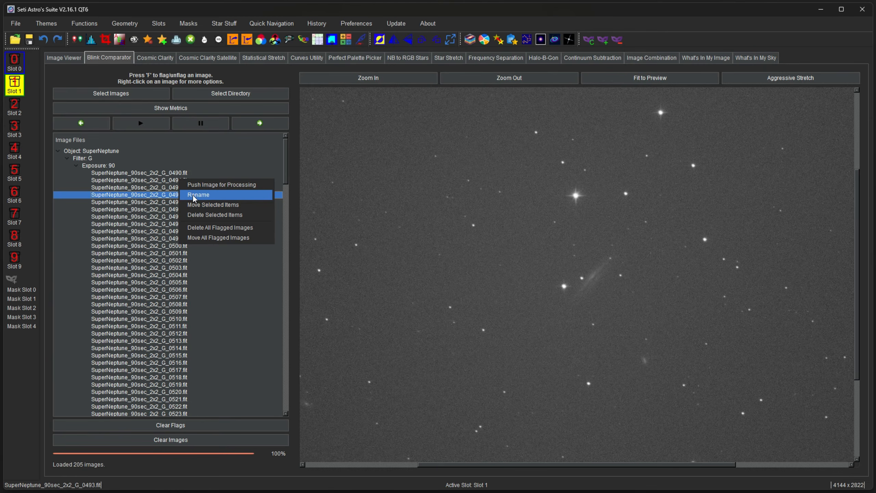
click(193, 195)
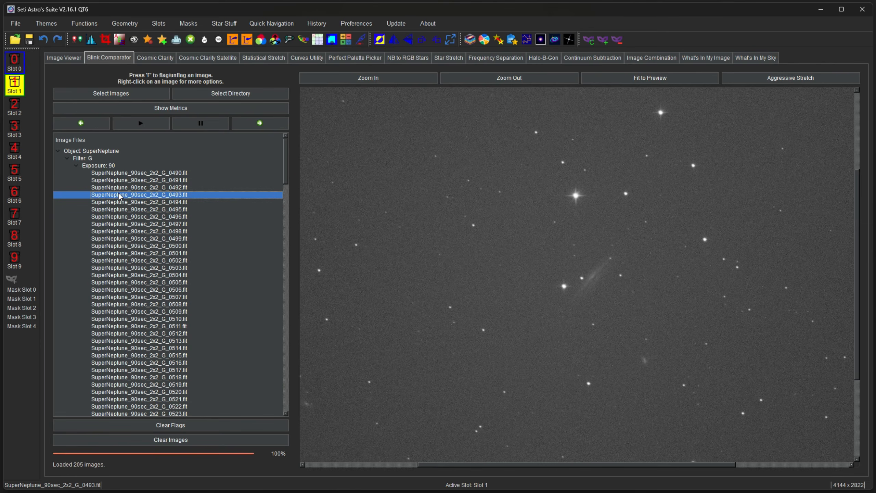
key(f)
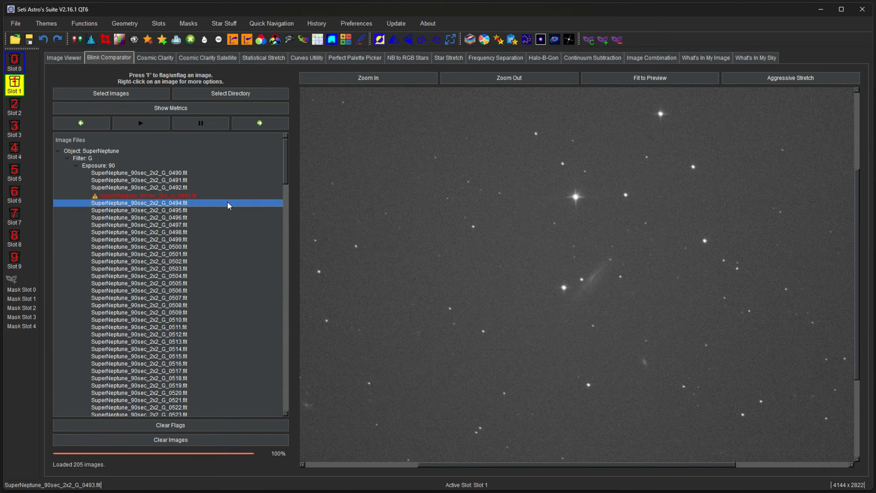
Flag the five consecutive frames SuperNeptune_90sec_2x2_G_0494.fit through SuperNeptune_90sec_2x2_G_0498.fit.
key(f)
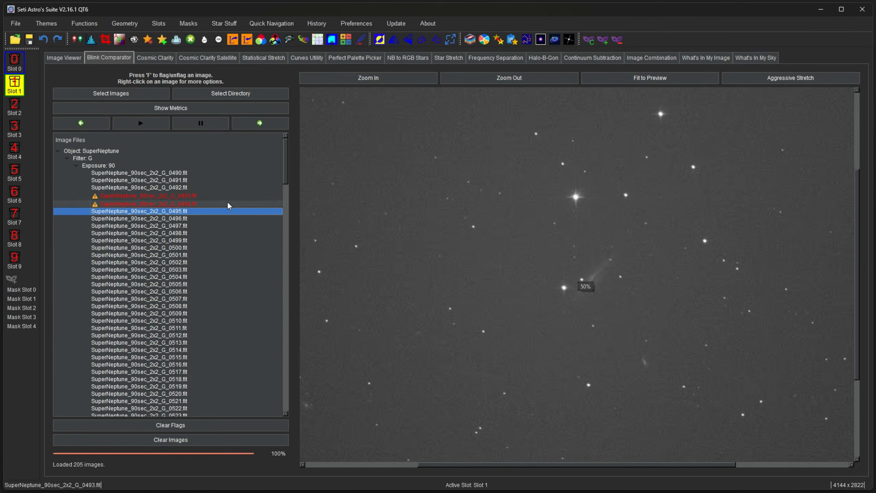
key(f)
key(f)
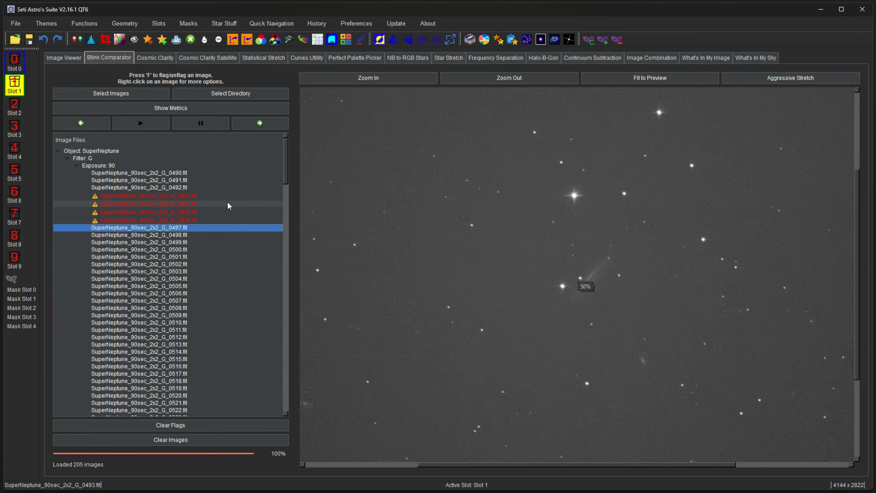
key(f)
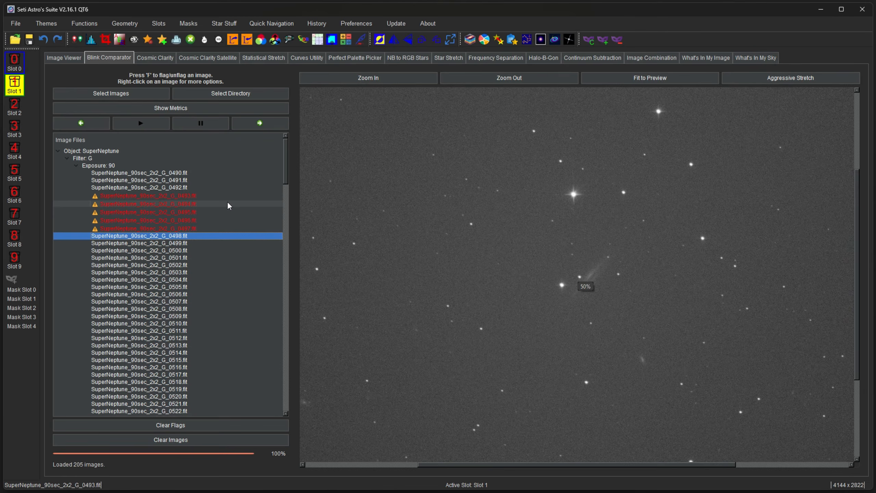
key(f)
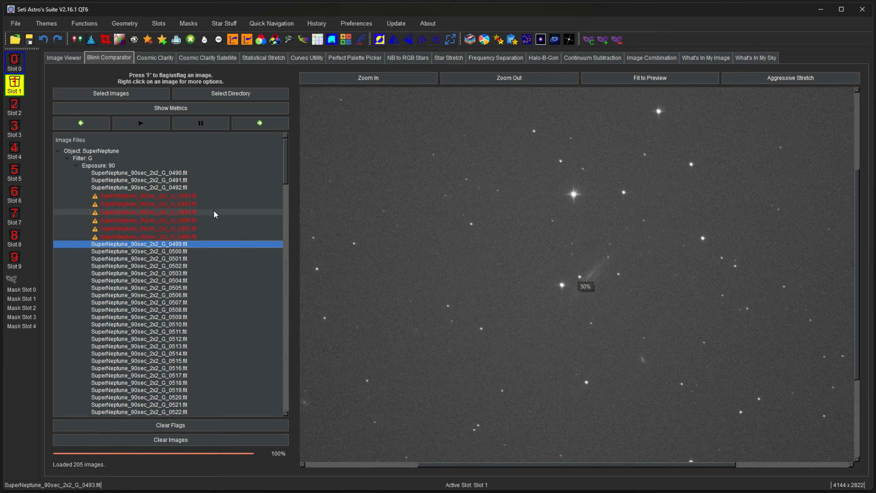
Unflag SuperNeptune_90sec_2x2_G_0498.fit individually, and clear the flags from all the remaining frames.
click(175, 239)
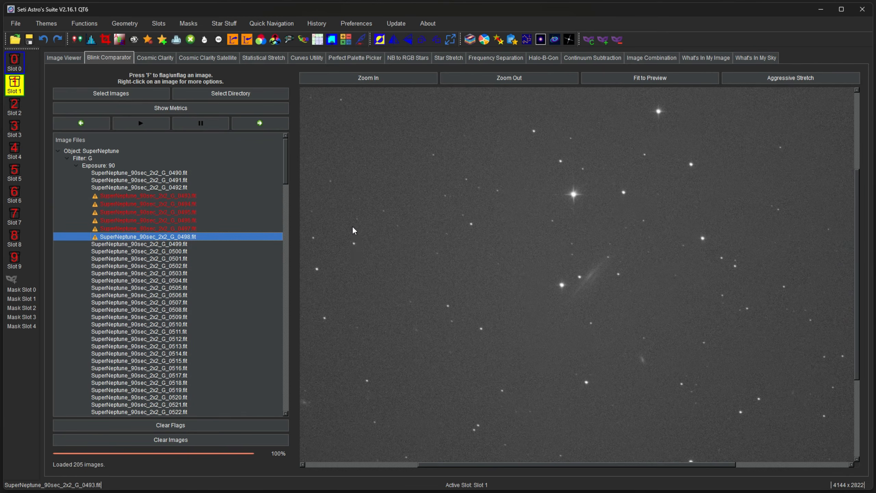
key(f)
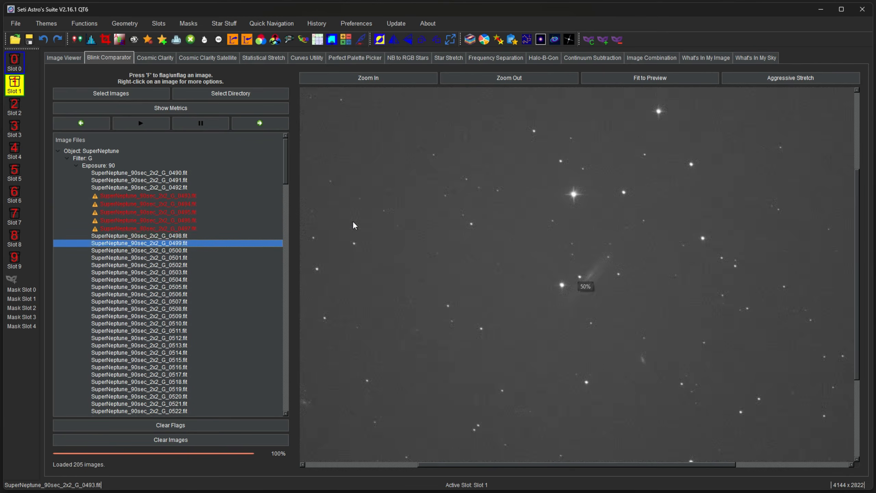
click(156, 196)
click(182, 425)
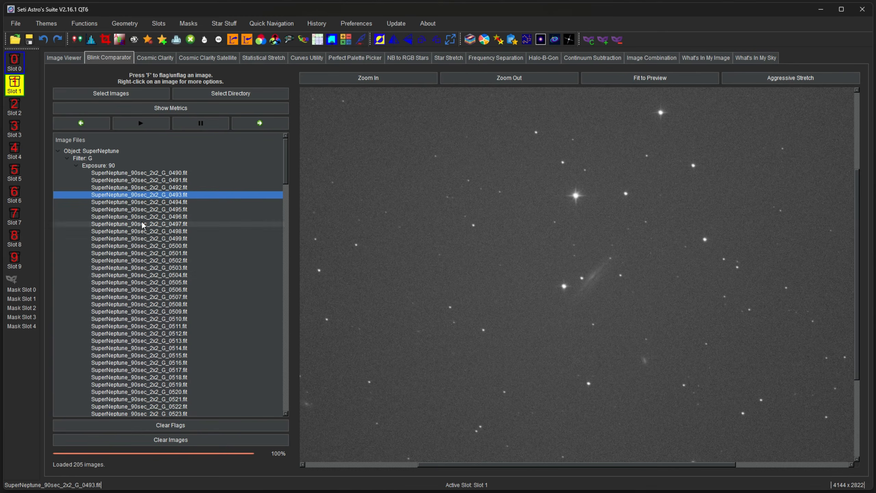
Flag frames G_0493 through G_0497 and start the command for moving all flagged images.
key(f)
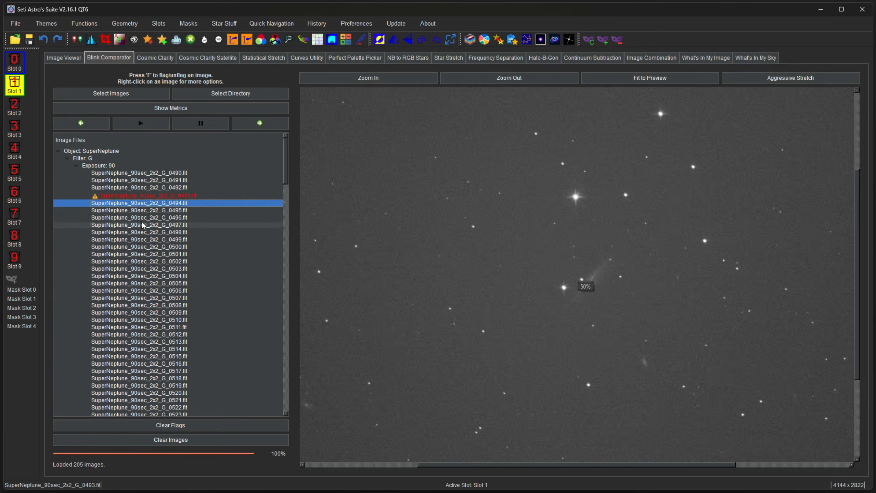
key(f)
key(f)
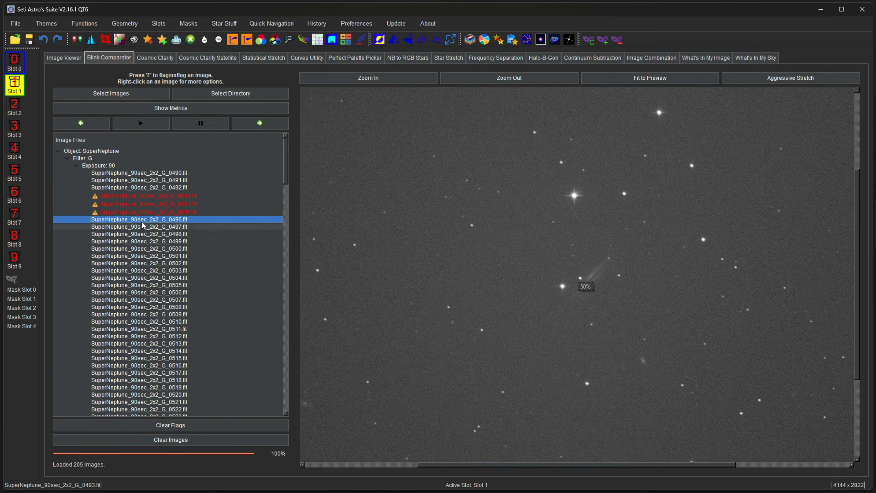
key(f)
key(f)
right_click(153, 221)
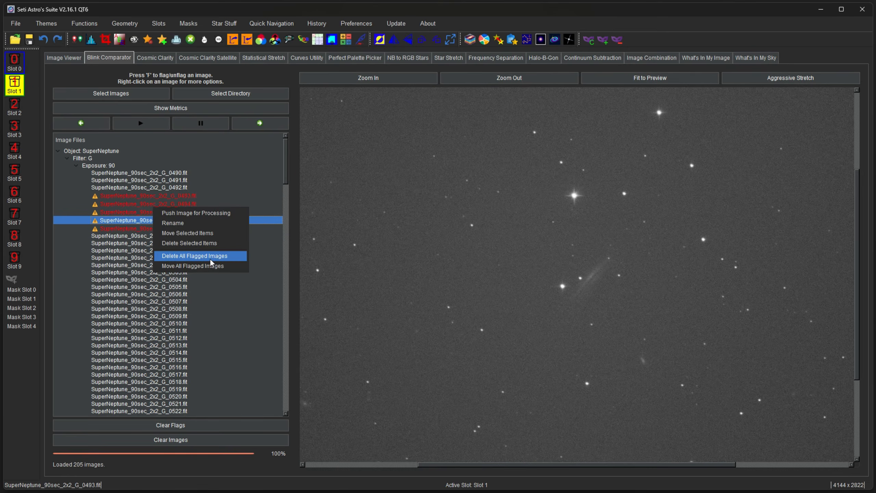
click(220, 267)
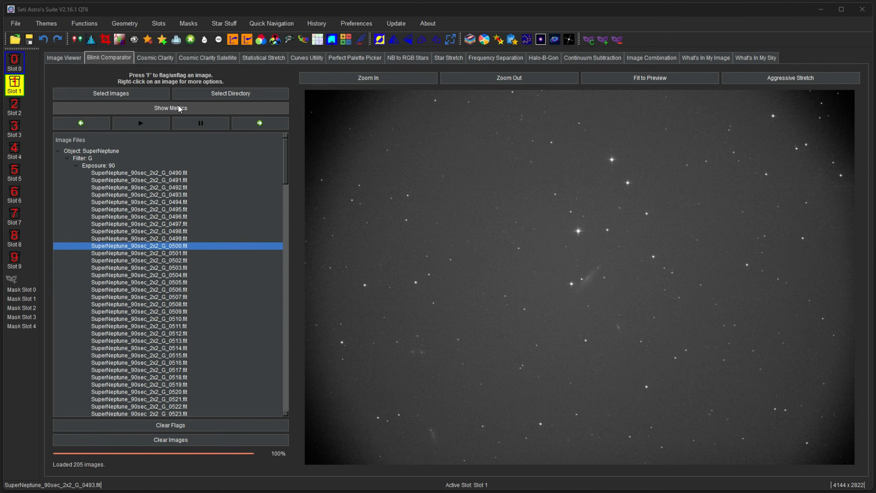
Show the frame metrics of the loaded images and enlarge their window across most of the screen.
click(179, 109)
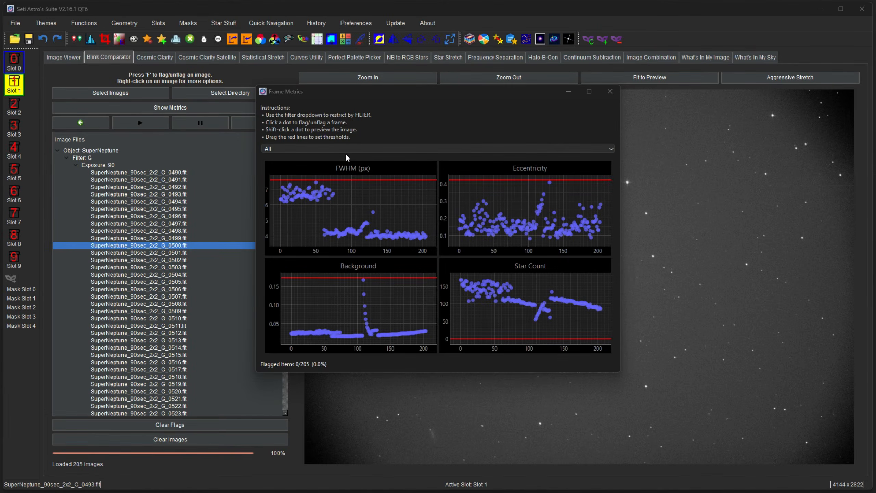
drag(344, 90, 122, 22)
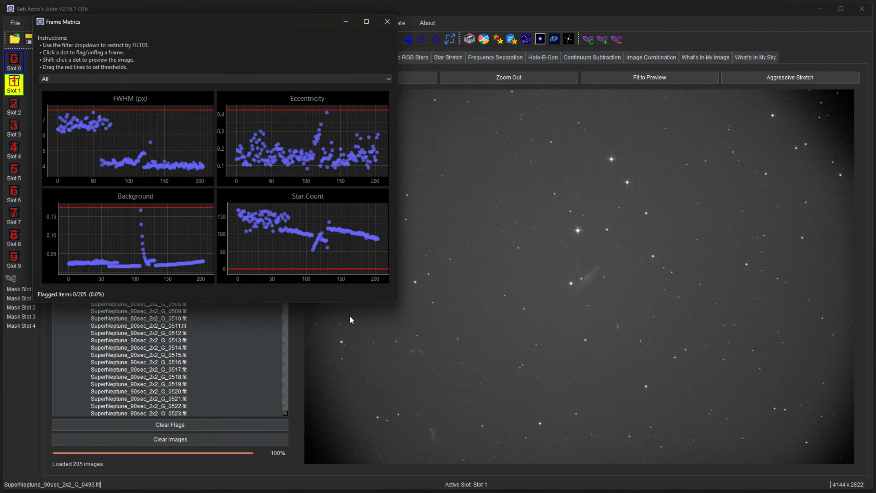
drag(397, 303, 869, 486)
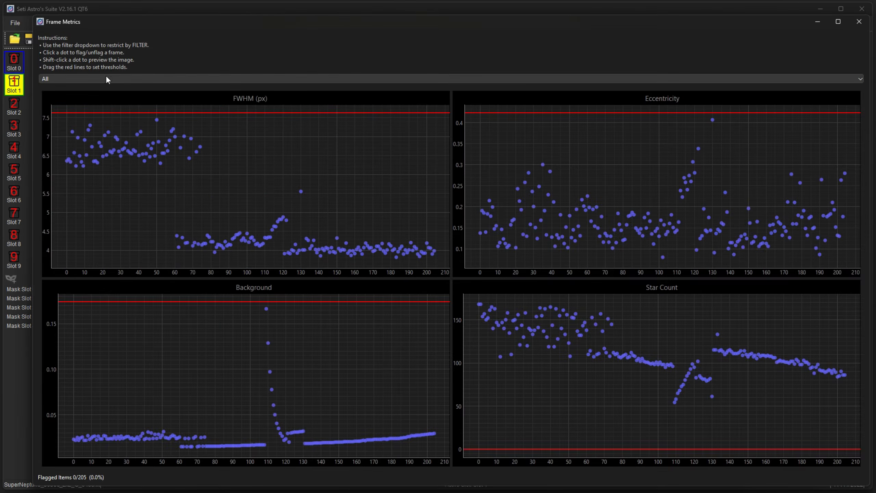
Examine the FWHM, eccentricity, background and star count plots for the G, L and R filters separately, finishing with G.
click(106, 78)
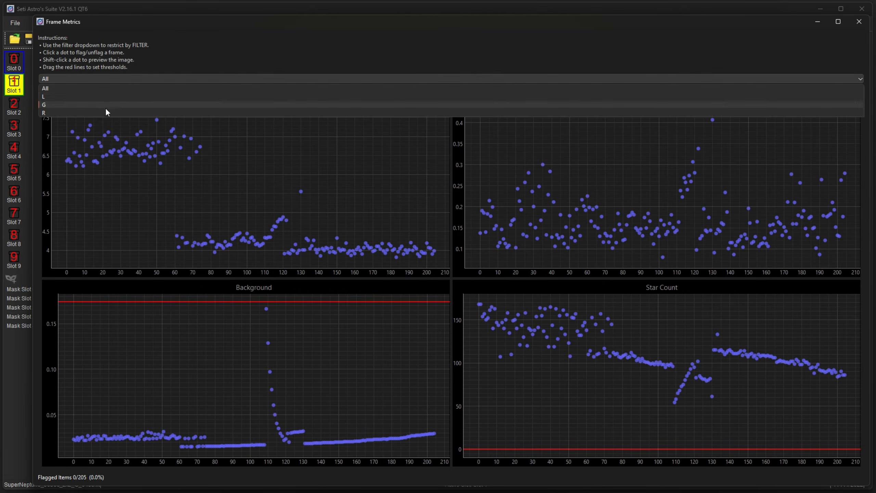
click(111, 105)
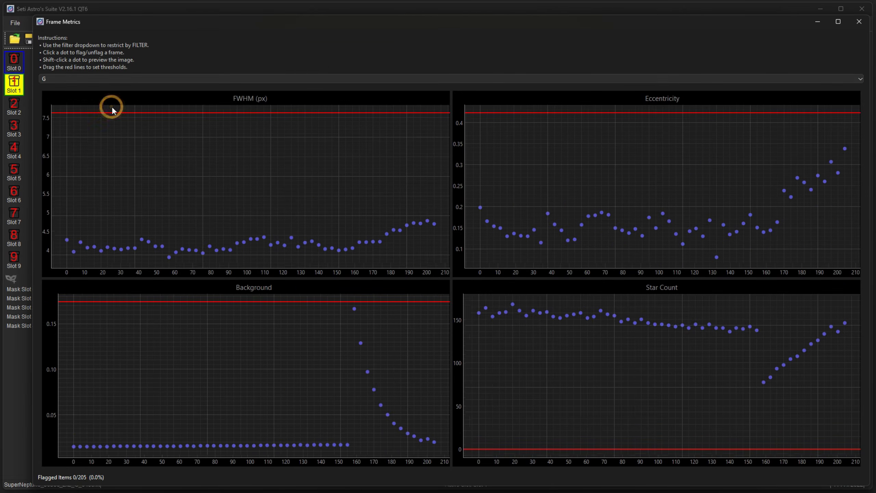
click(310, 80)
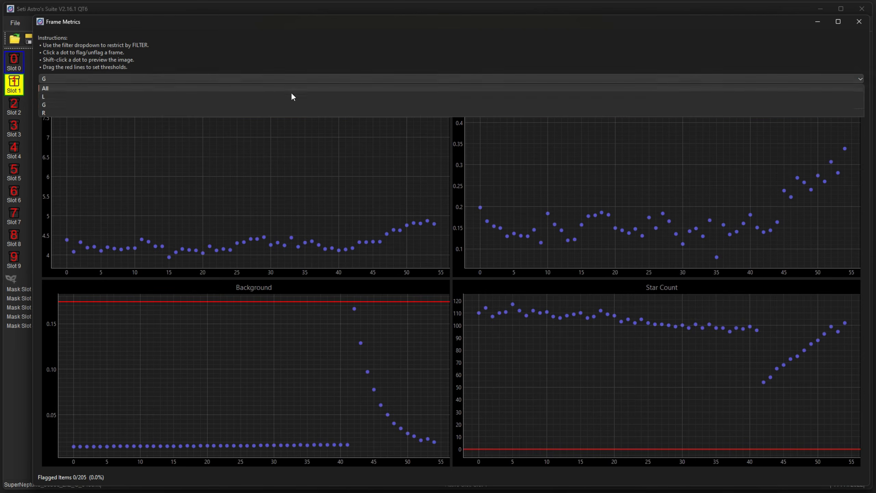
click(268, 98)
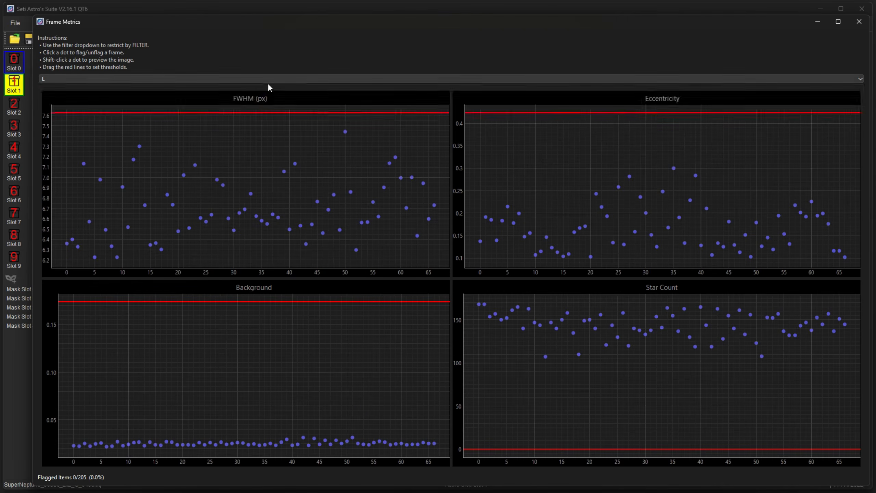
click(267, 81)
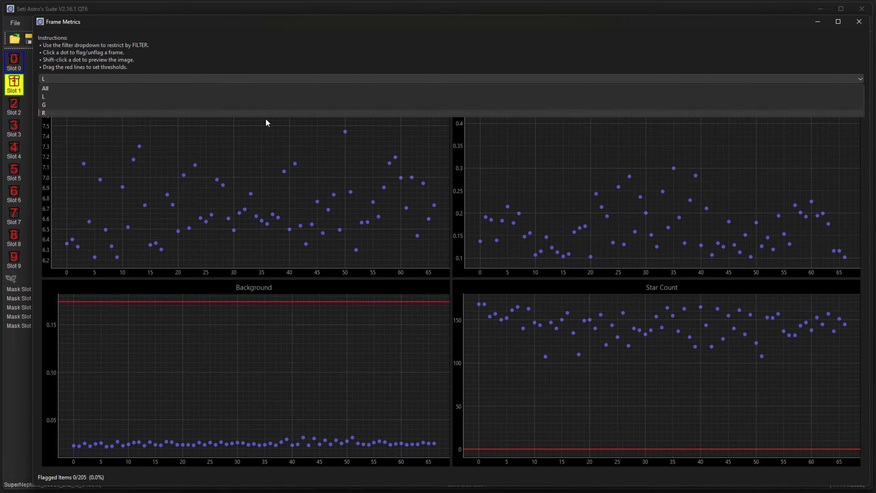
click(268, 116)
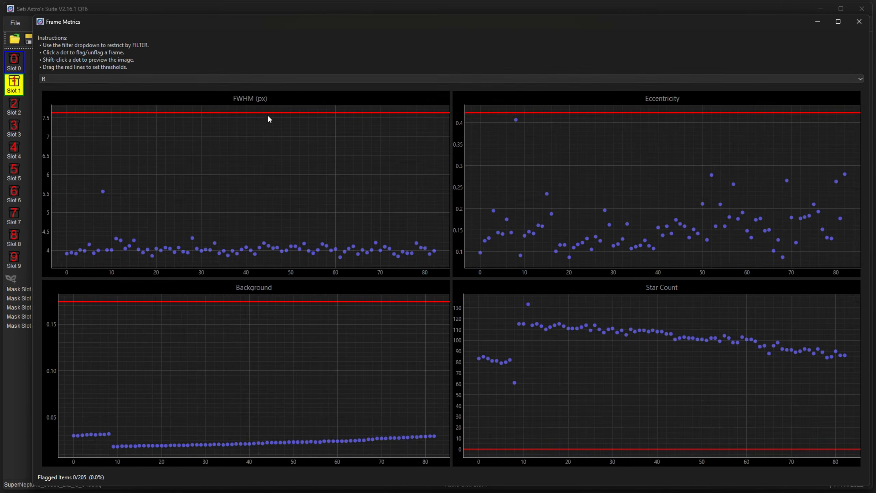
click(277, 81)
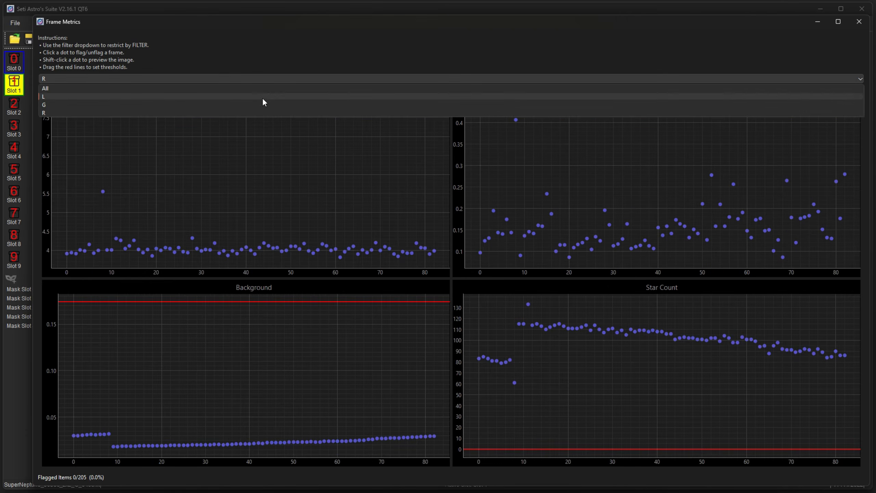
click(263, 98)
click(298, 78)
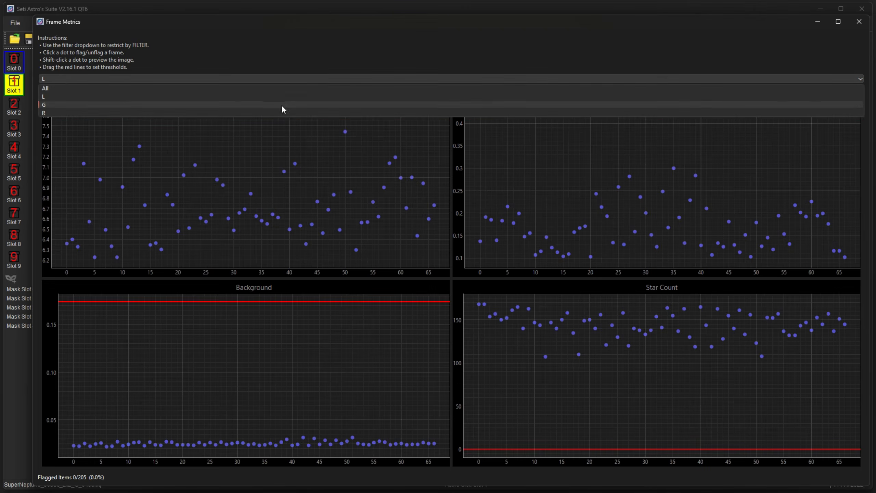
click(282, 107)
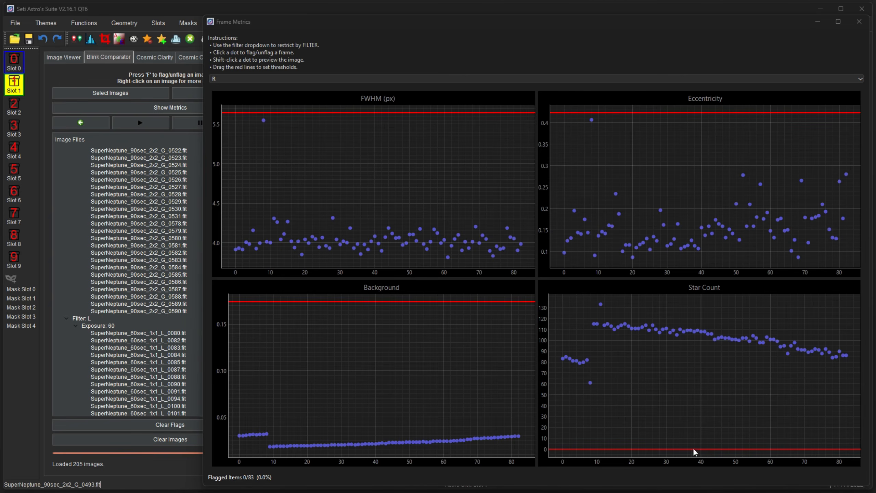
Preview the R-filter frame with the highest FWHM and examine the shape of its stars at different magnifications.
shift+click(263, 120)
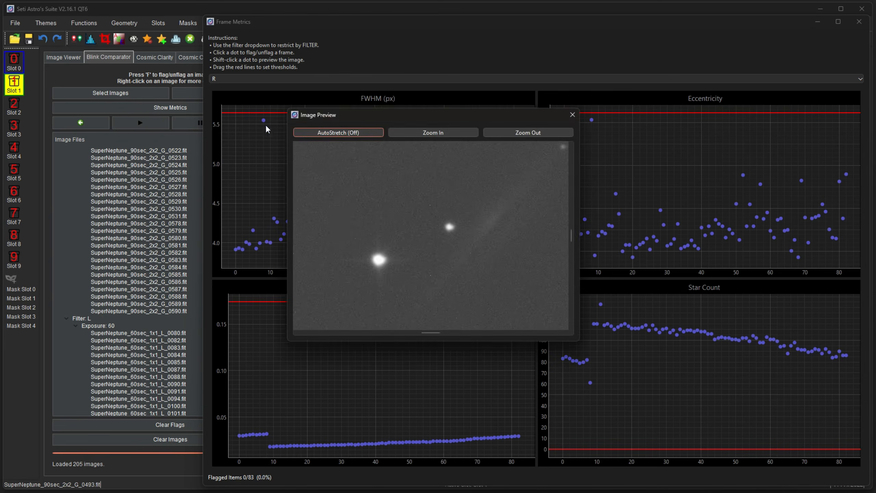
scroll(445, 253, up, 2)
click(449, 132)
click(537, 133)
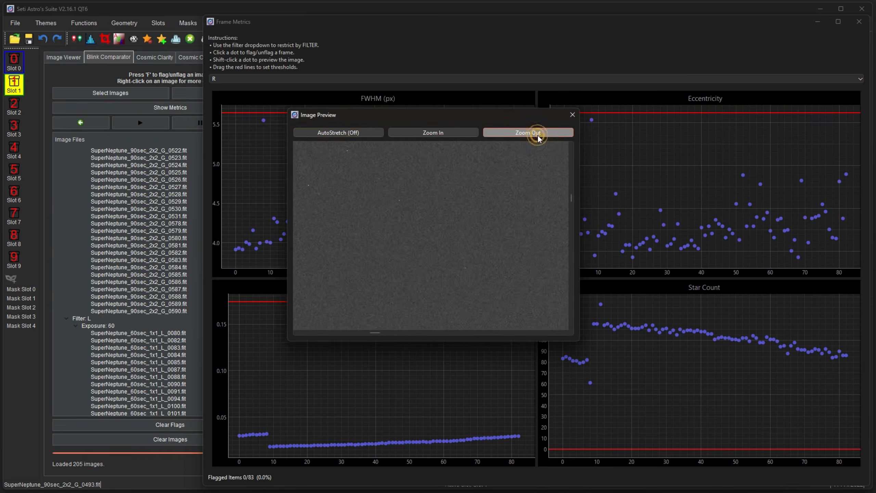
click(537, 135)
drag(435, 264, 693, 102)
drag(391, 278, 427, 89)
drag(468, 243, 683, 213)
drag(428, 280, 459, 439)
drag(378, 199, 413, 434)
drag(457, 202, 316, 357)
drag(511, 189, 348, 158)
drag(460, 232, 441, 168)
drag(467, 269, 497, 153)
drag(441, 235, 439, 104)
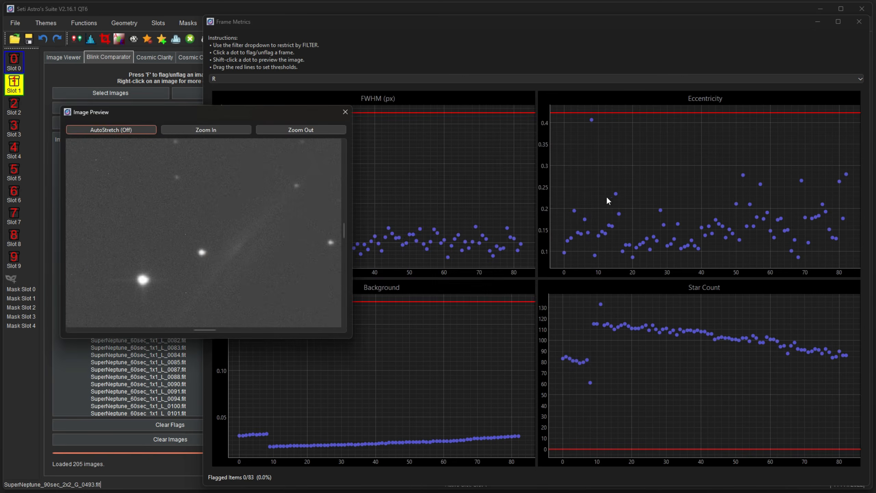
Preview a second R-filter frame with typical FWHM, compare it with the outlier preview, and close both previews.
shift+click(435, 229)
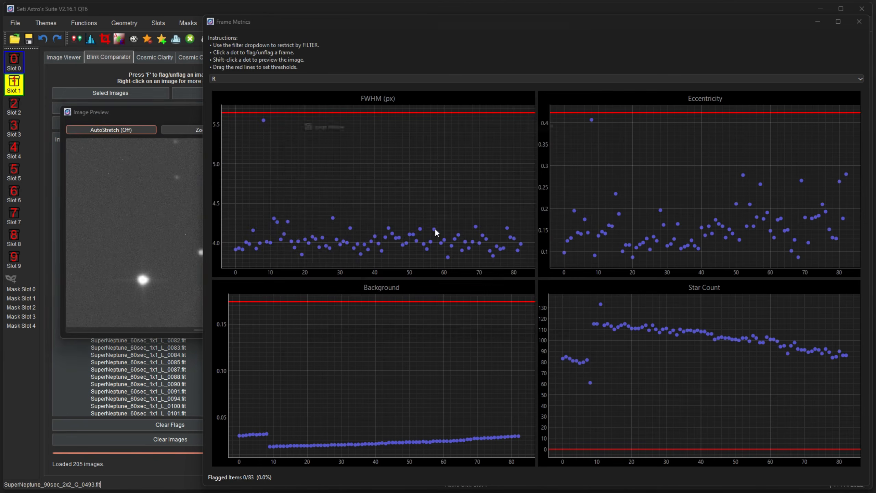
drag(418, 112, 285, 251)
drag(165, 113, 182, 92)
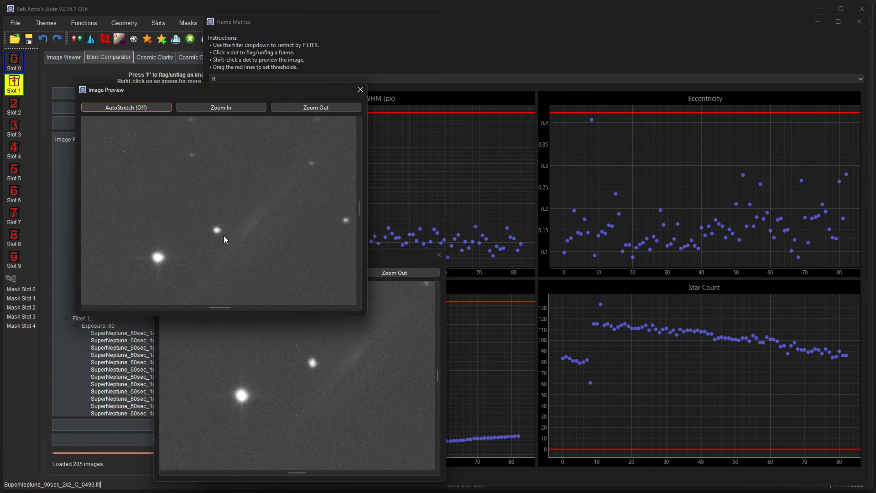
click(366, 91)
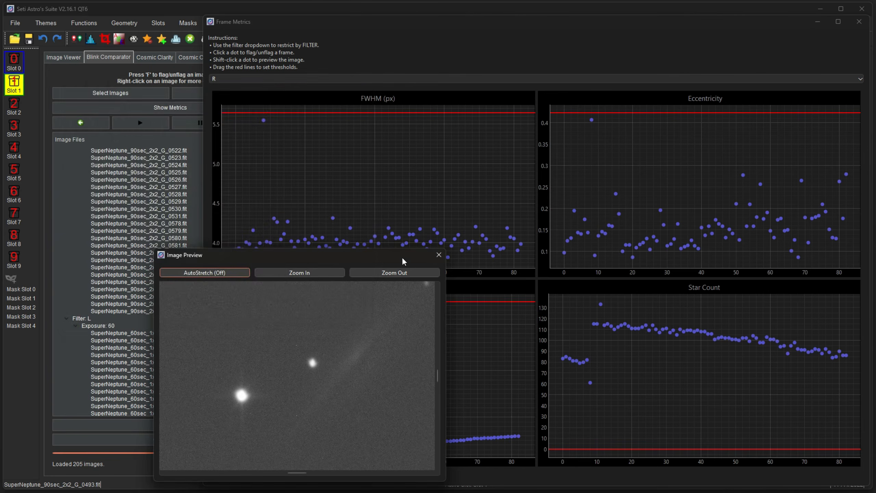
click(438, 256)
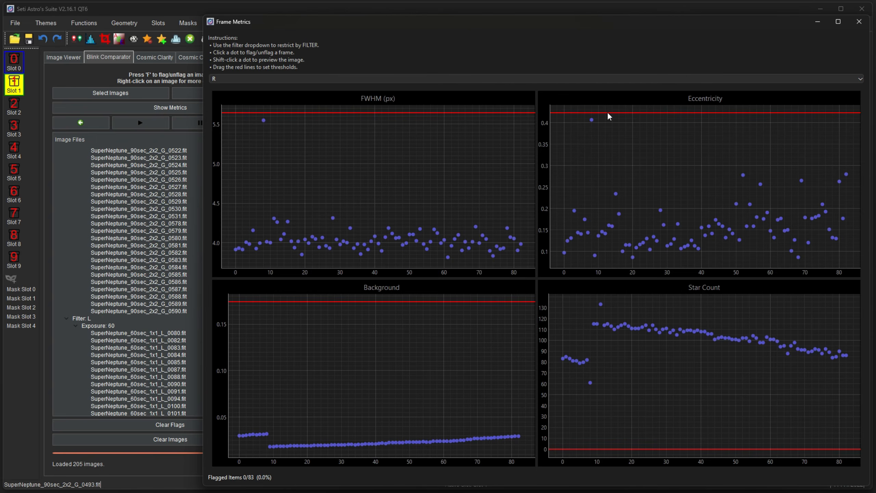
Lower the R-filter eccentricity threshold to about 0.22 and check the flagged R frames in the file list.
drag(608, 114, 610, 198)
scroll(127, 350, down, 15)
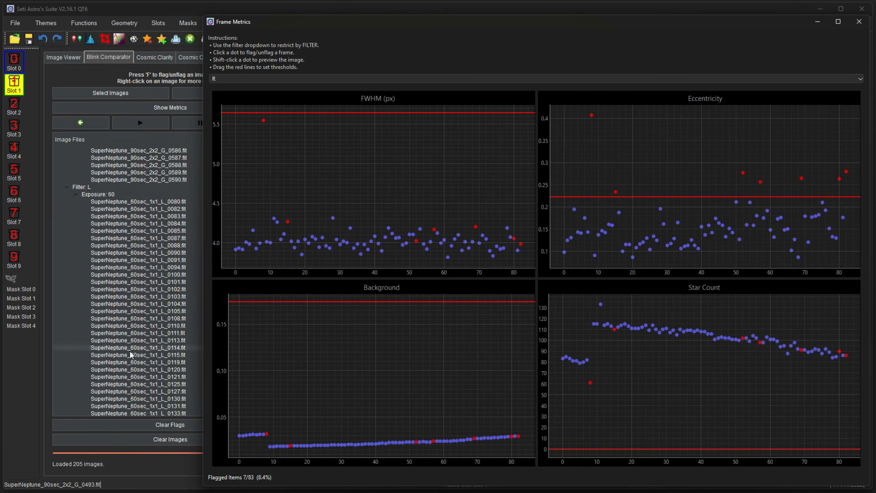
scroll(117, 341, down, 17)
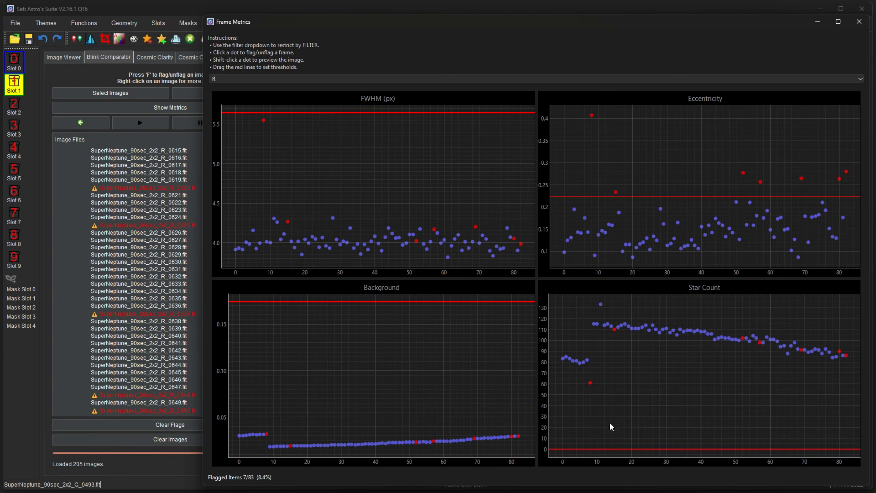
Raise the R-filter star count threshold to about 85, close the metrics, and fit the displayed frame to the preview.
drag(609, 449, 608, 400)
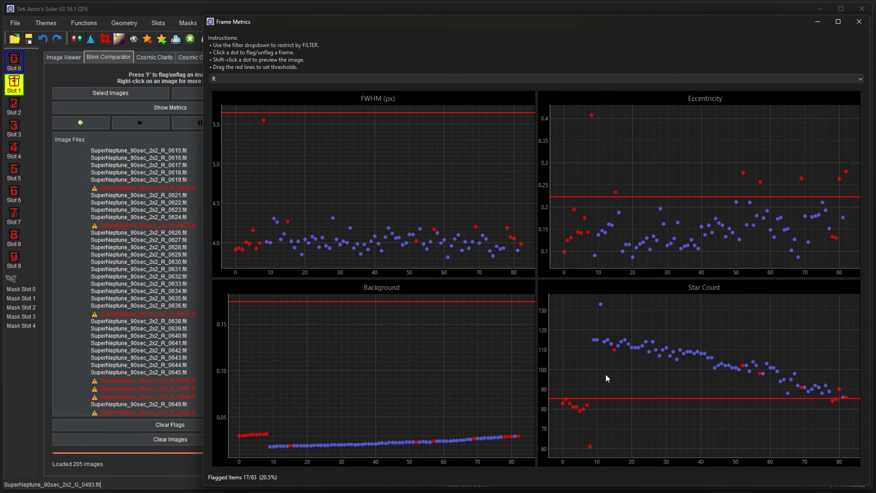
scroll(148, 232, up, 5)
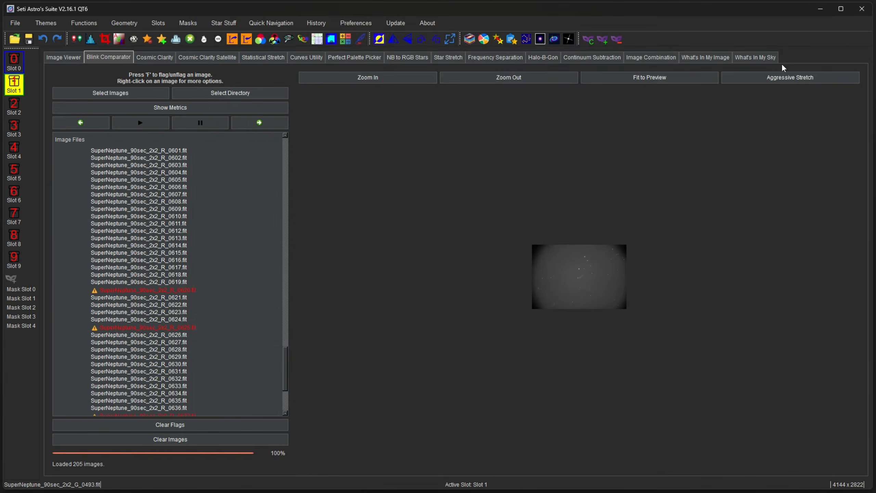
click(859, 22)
click(659, 75)
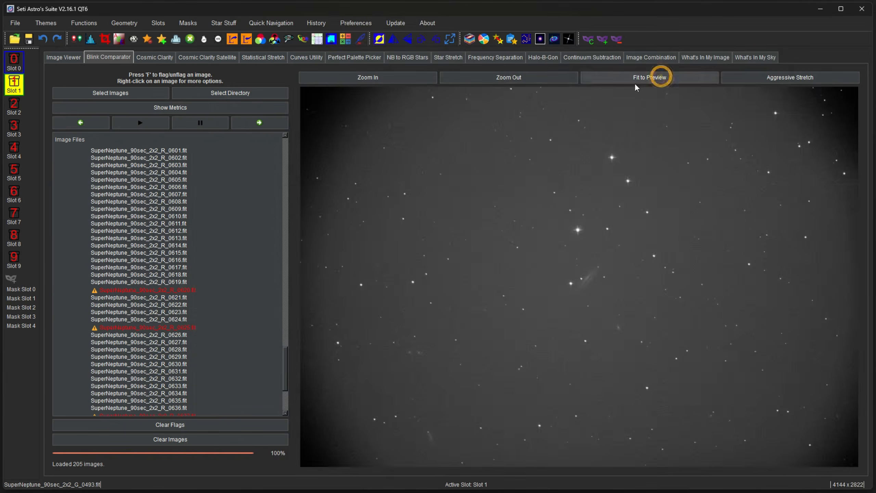
Review the flagged R frames and the options for deleting or moving all flagged images, dismiss the options, and clear the flags.
scroll(136, 331, down, 5)
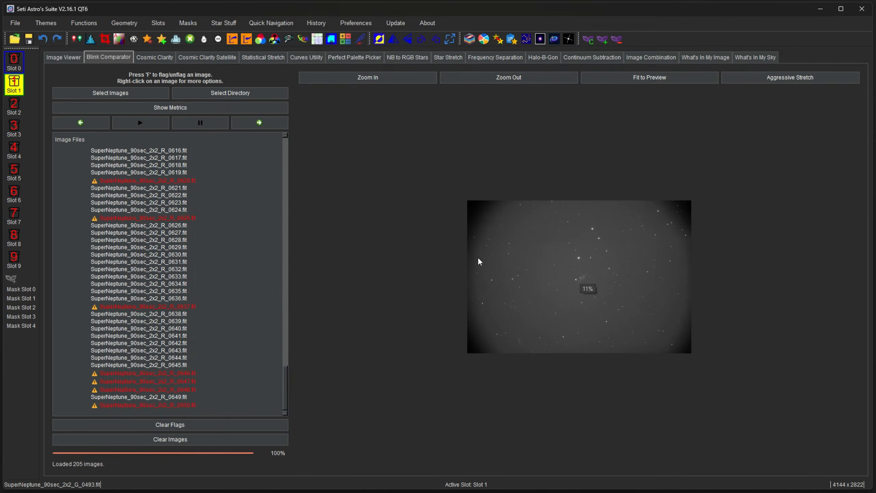
scroll(479, 261, up, 4)
right_click(167, 379)
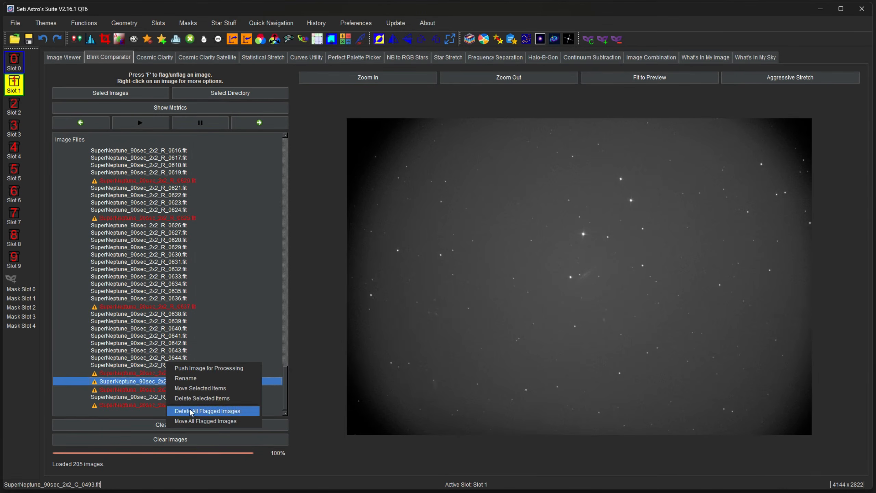
click(316, 287)
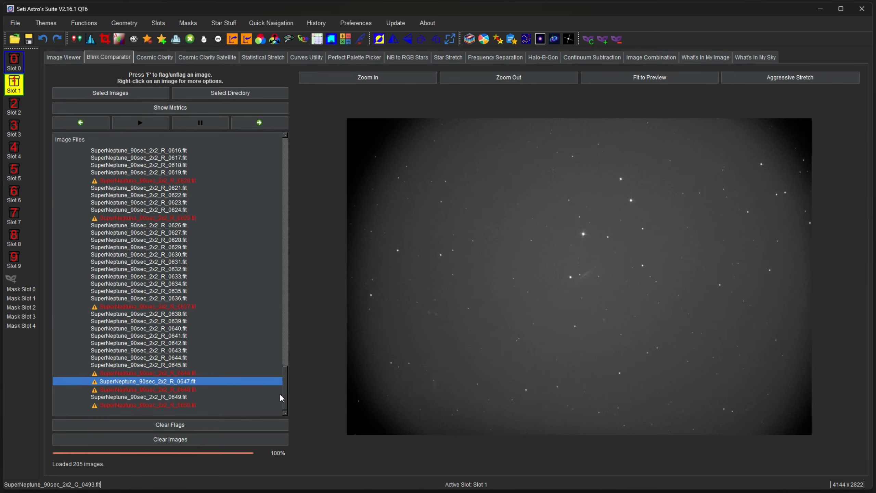
mouse_move(286, 393)
mouse_down()
mouse_move(297, 362)
mouse_move(284, 373)
mouse_move(290, 403)
mouse_up()
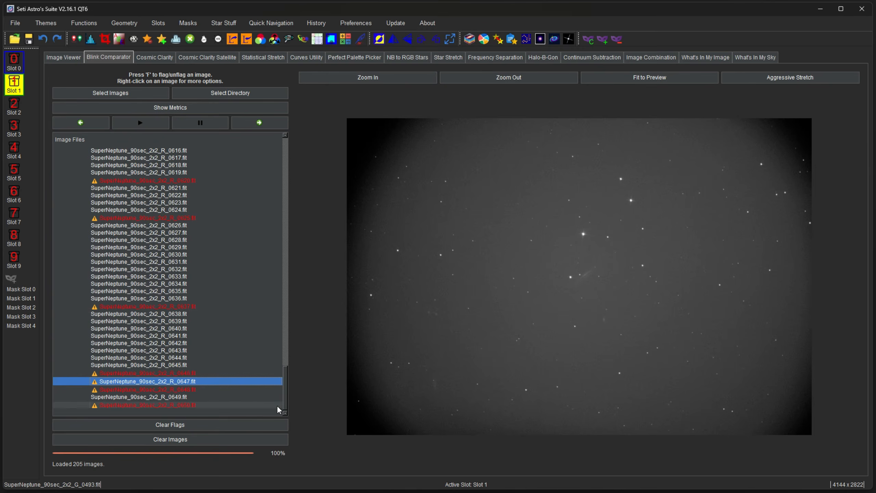
click(245, 424)
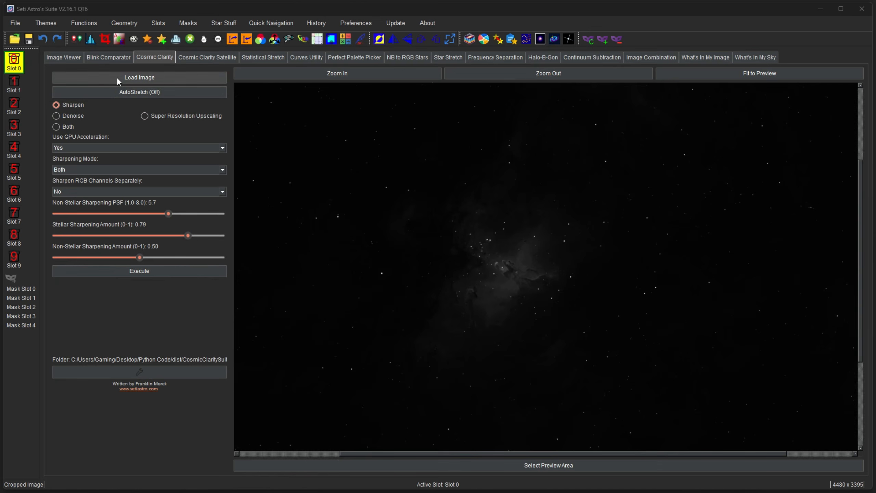
Preview the Cosmic Clarity image with AutoStretch, and look through the Sharpen, Both and Super Resolution Upscaling settings, including the scale factors.
click(154, 92)
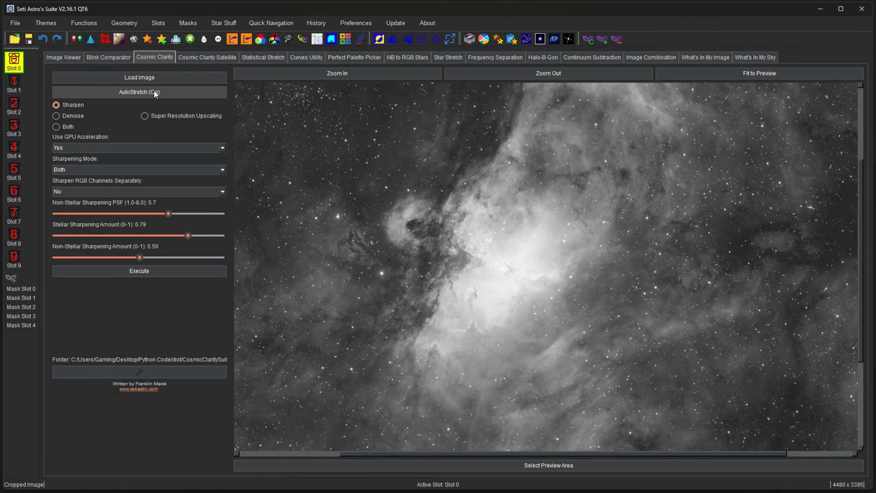
click(154, 92)
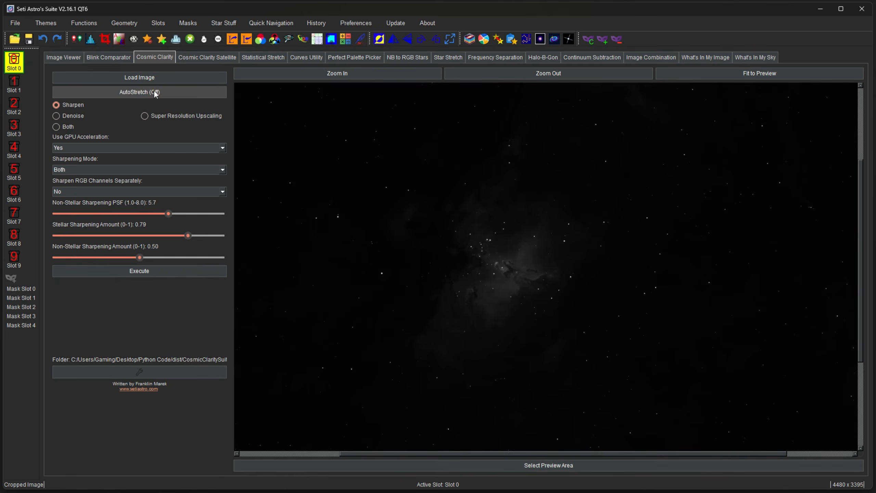
click(62, 113)
click(62, 105)
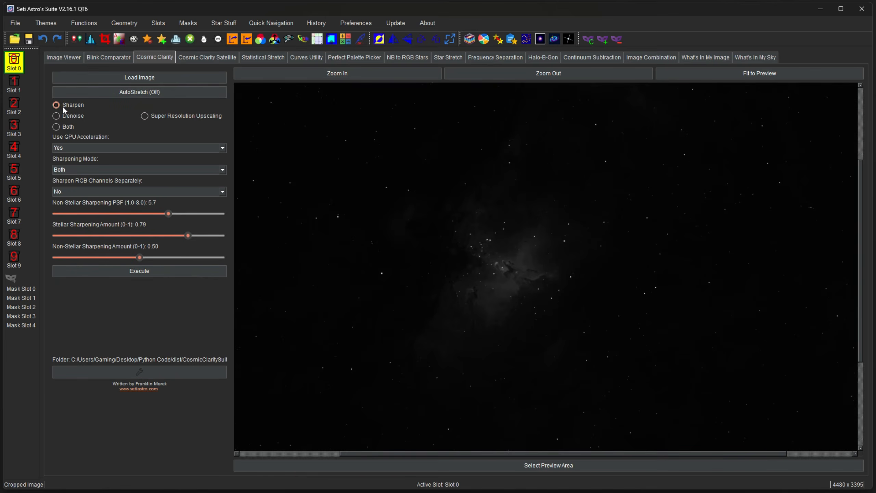
click(57, 126)
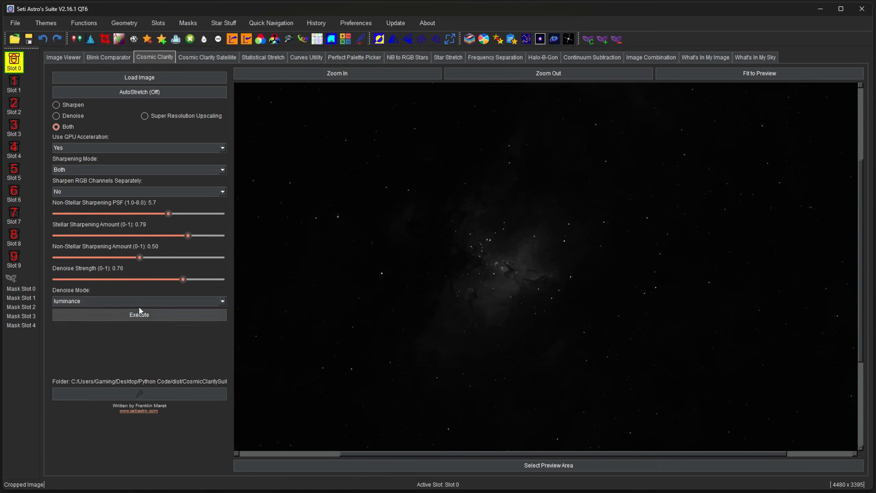
click(180, 116)
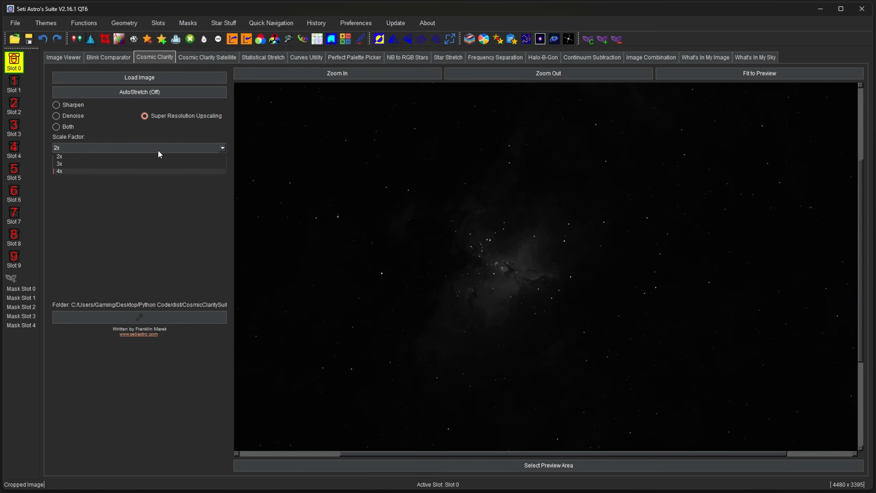
click(134, 137)
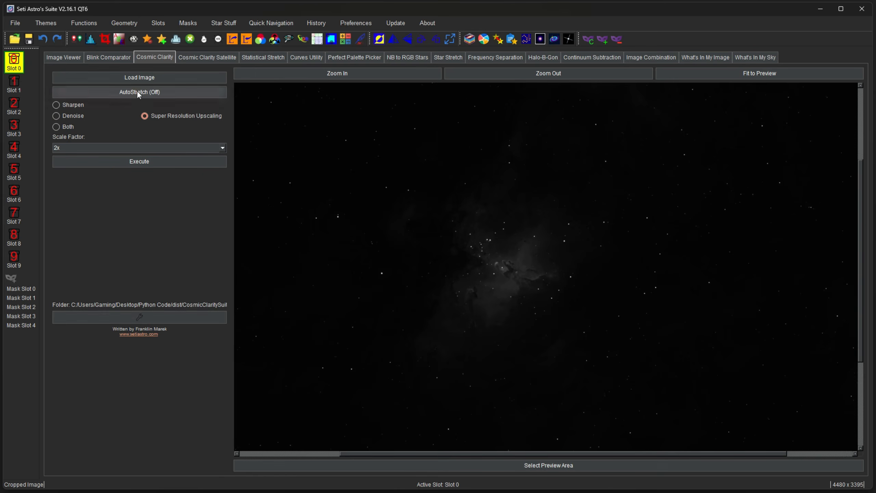
Select the Both processing mode and review its GPU acceleration, sharpening mode and separate RGB channel sharpening options.
click(68, 127)
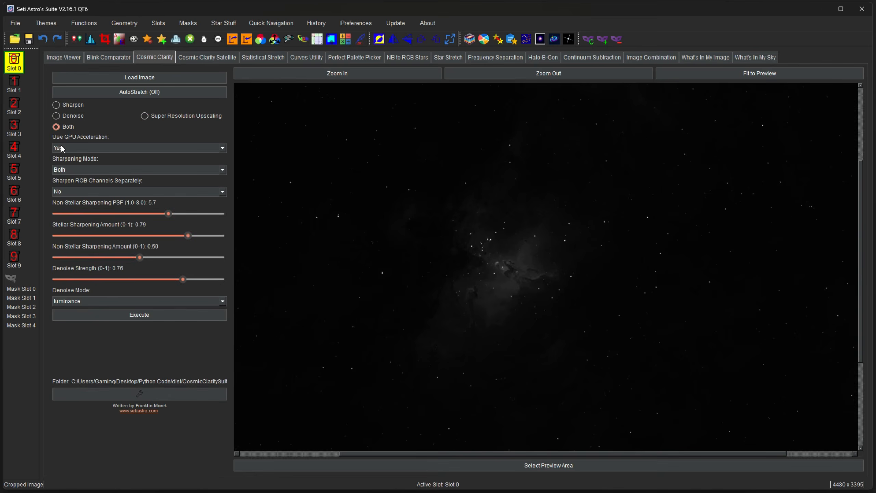
click(79, 148)
click(79, 148)
click(102, 169)
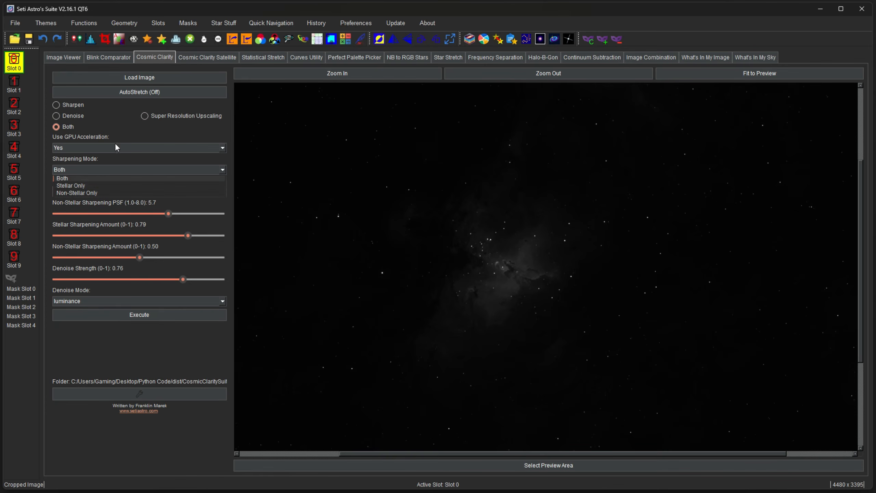
click(149, 159)
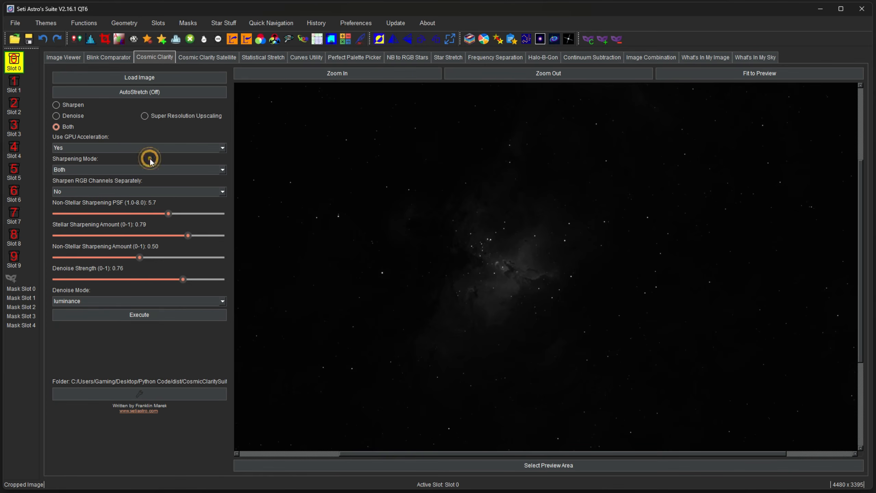
click(116, 191)
click(116, 192)
Set the non-stellar sharpening PSF to 3.8, and check the image's median HFR in the PSF Viewer.
drag(171, 218, 123, 216)
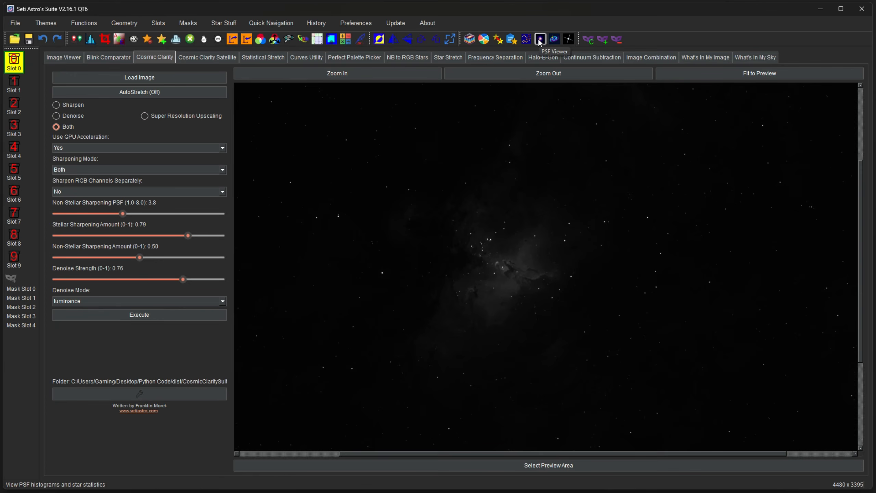
click(223, 23)
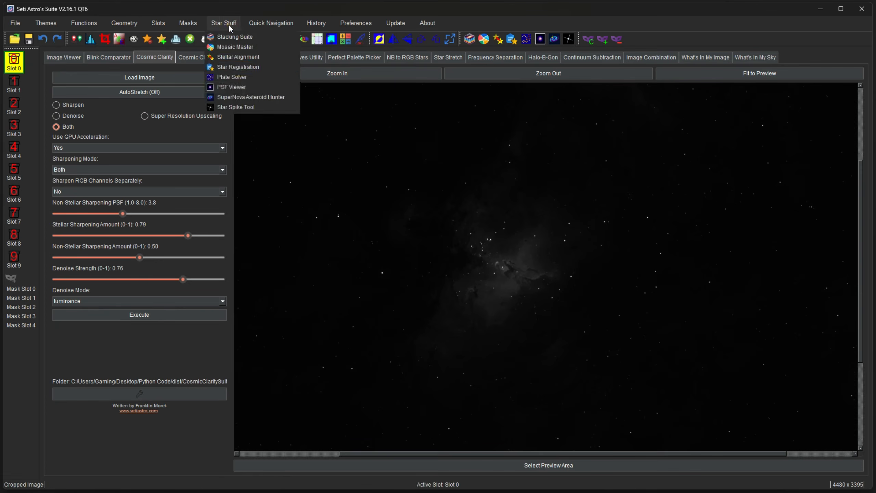
click(234, 85)
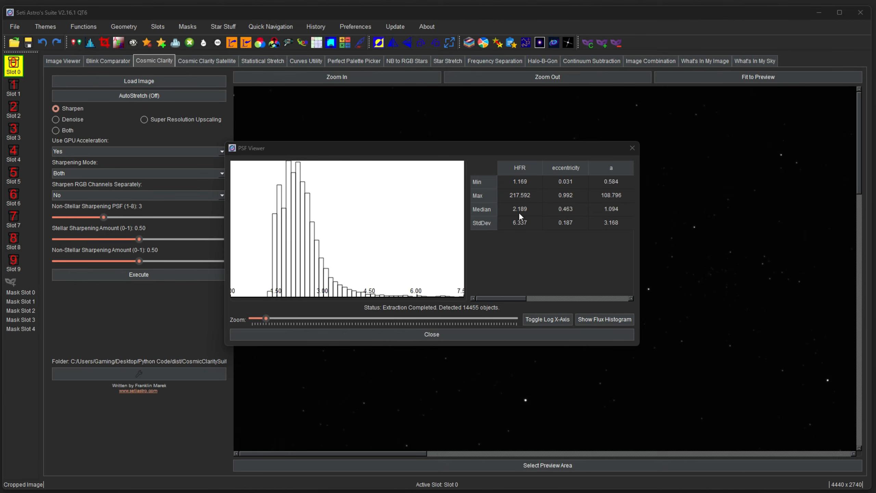
click(631, 148)
Set the non-stellar sharpening PSF to 2.5 and both sharpening amounts to 0.70, and view the bright nebula core with AutoStretch on.
drag(103, 218, 88, 216)
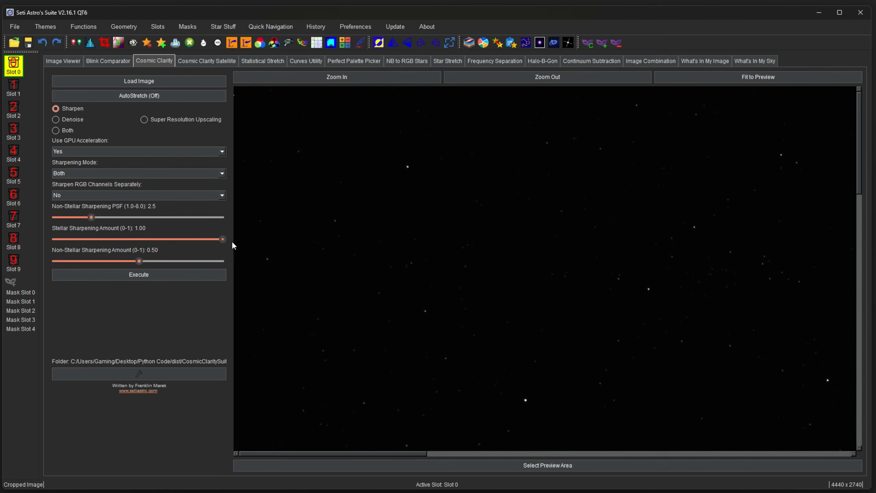
drag(229, 242, 163, 262)
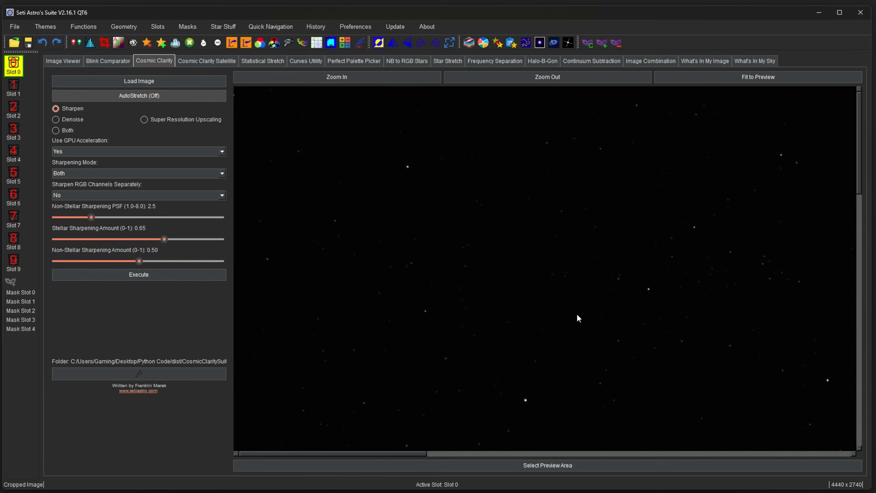
drag(578, 314, 441, 230)
drag(623, 319, 396, 164)
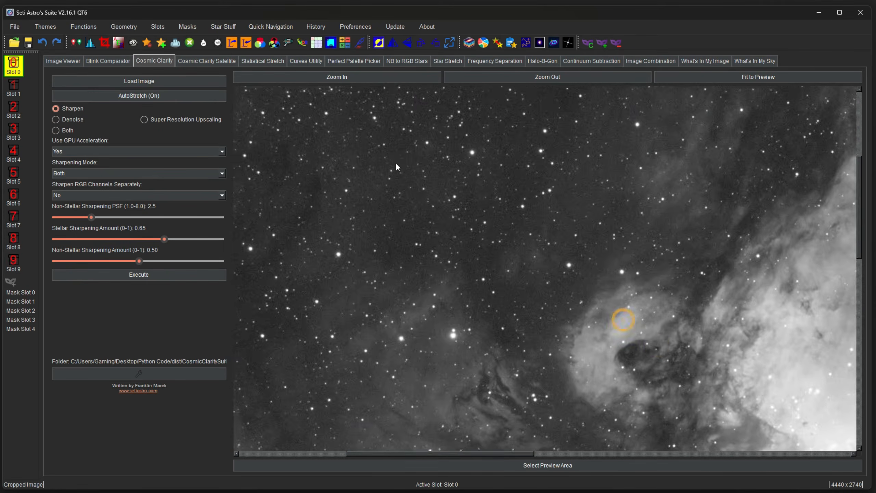
drag(656, 343, 306, 185)
drag(585, 264, 598, 237)
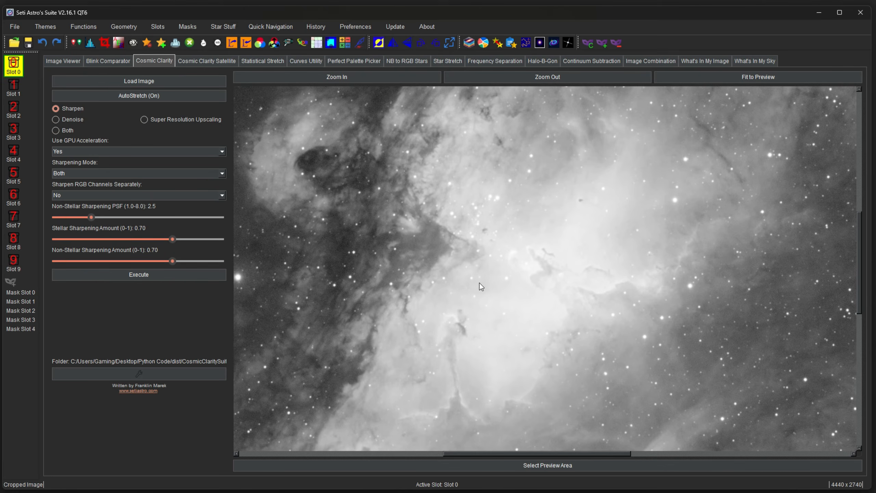
Open a preview area on the nebula's dark pillars, frame them, and compare the view with AutoStretch on and off.
click(519, 464)
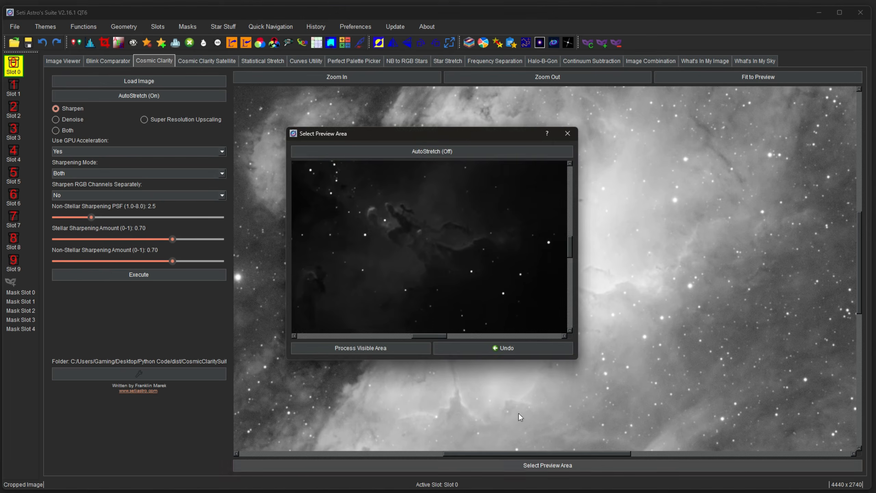
drag(468, 264, 501, 279)
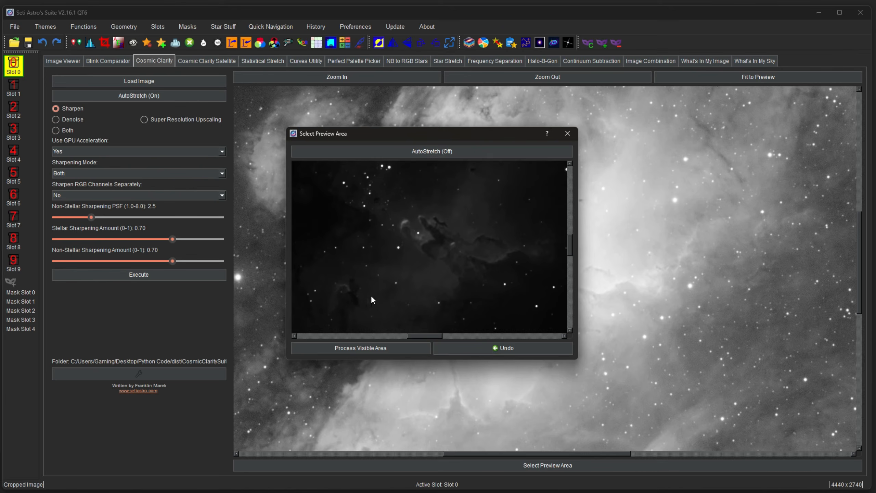
drag(484, 259, 469, 270)
click(443, 151)
drag(440, 277, 461, 281)
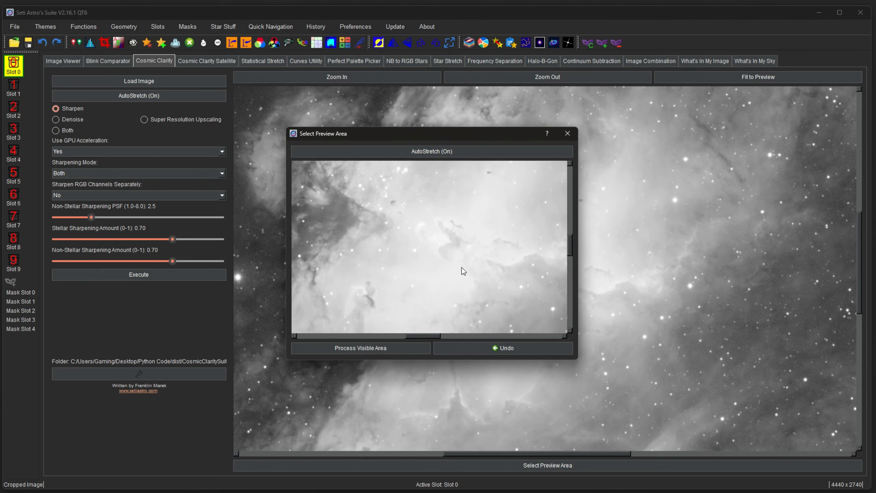
click(442, 153)
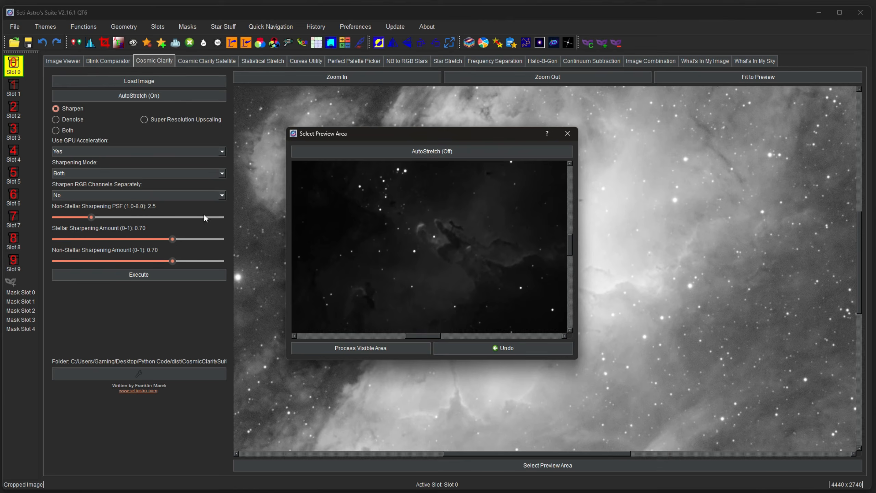
Process the visible preview area with the sharpening settings, inspect the pillars, undo the processing, and close the preview.
click(388, 347)
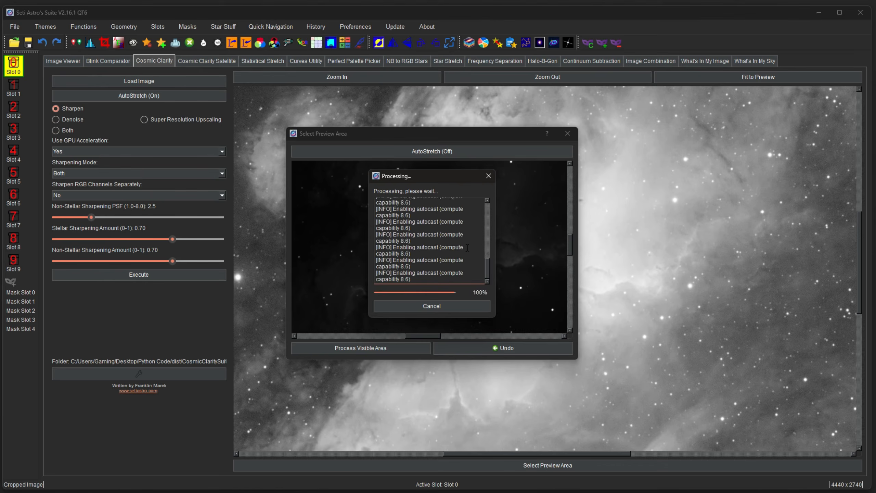
drag(467, 248, 484, 296)
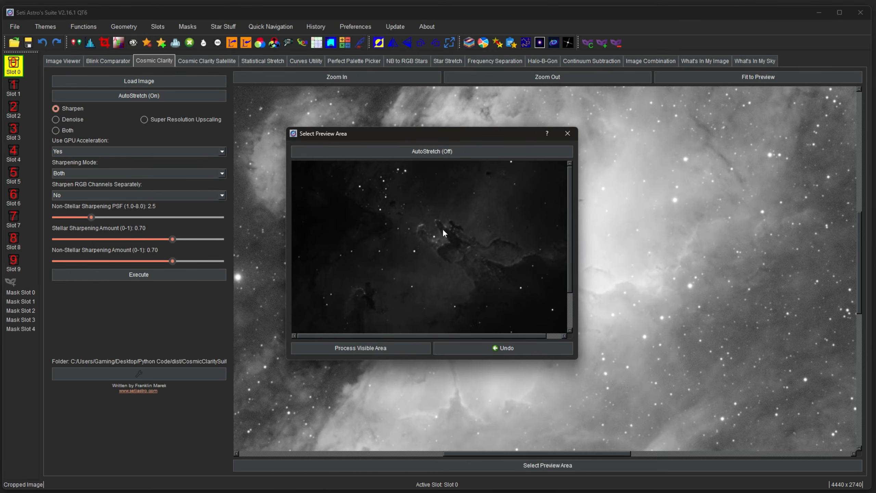
click(490, 347)
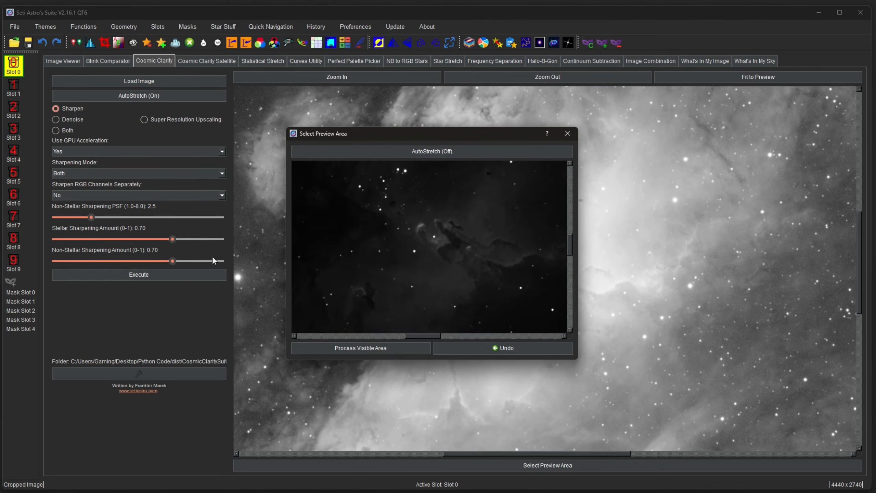
click(566, 138)
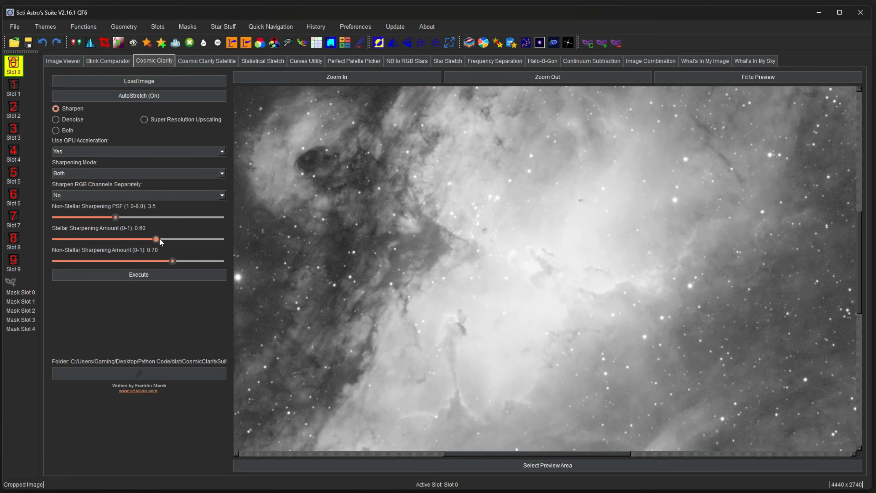
Select Denoise processing with a denoise strength of 0.80 and the luminance denoise mode.
click(71, 119)
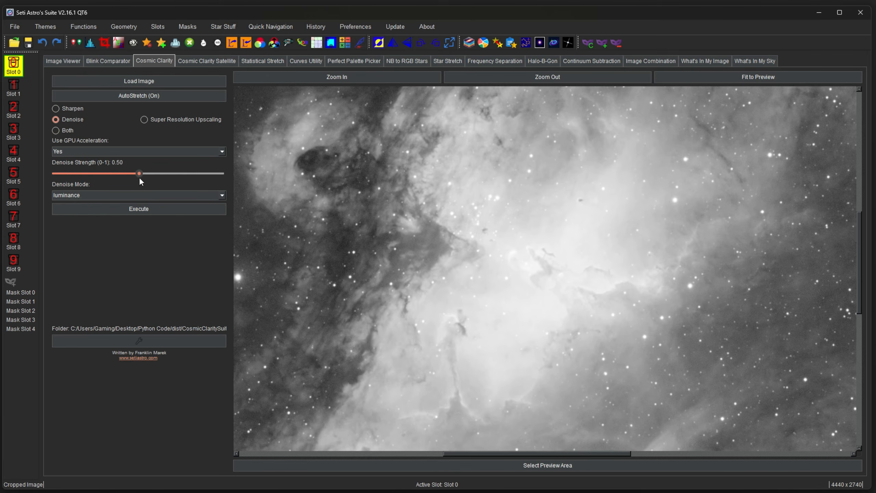
drag(138, 174, 190, 175)
click(132, 199)
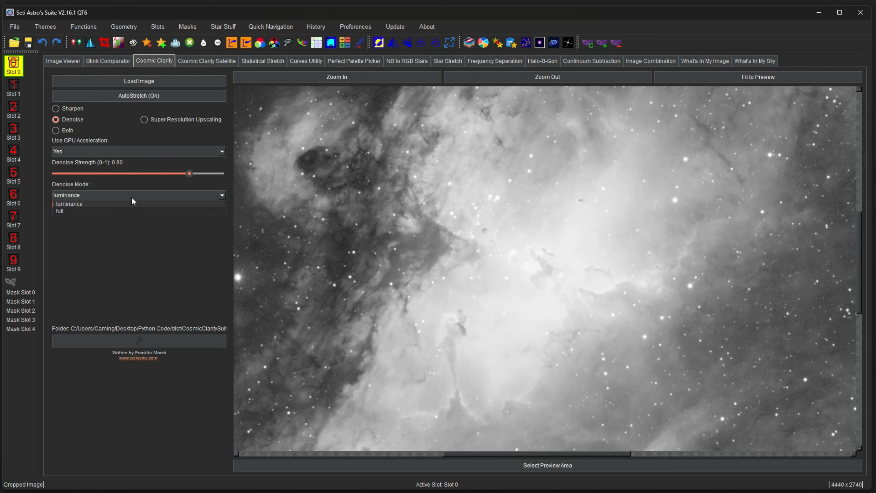
click(152, 275)
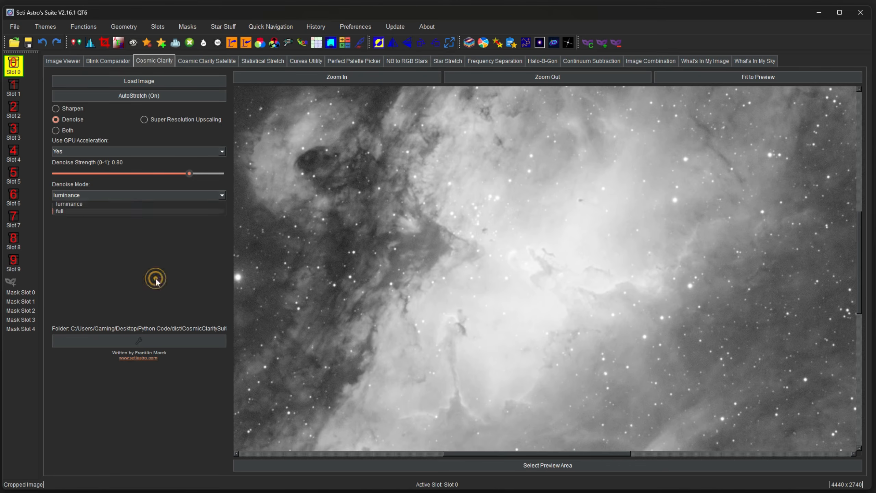
click(147, 194)
click(116, 203)
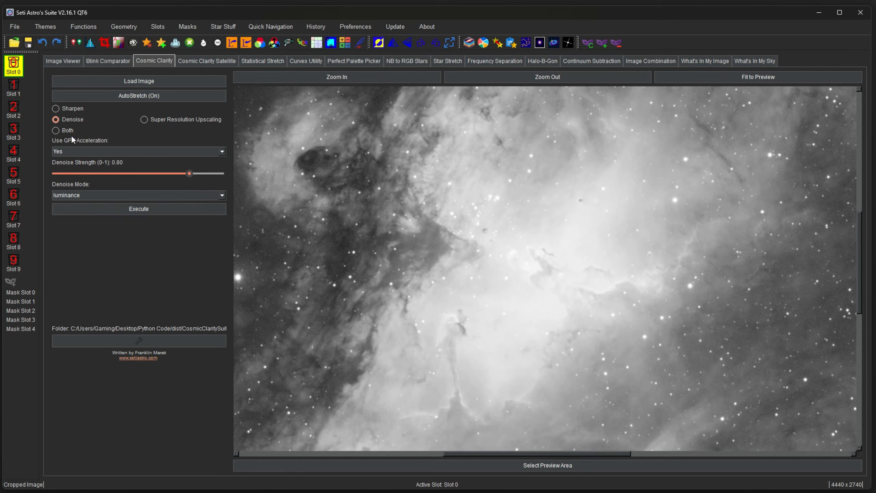
Run combined sharpening and denoising on the image with PSF 3.5, stellar amount 0.60, non-stellar amount 0.70 and denoise strength 0.80.
click(60, 132)
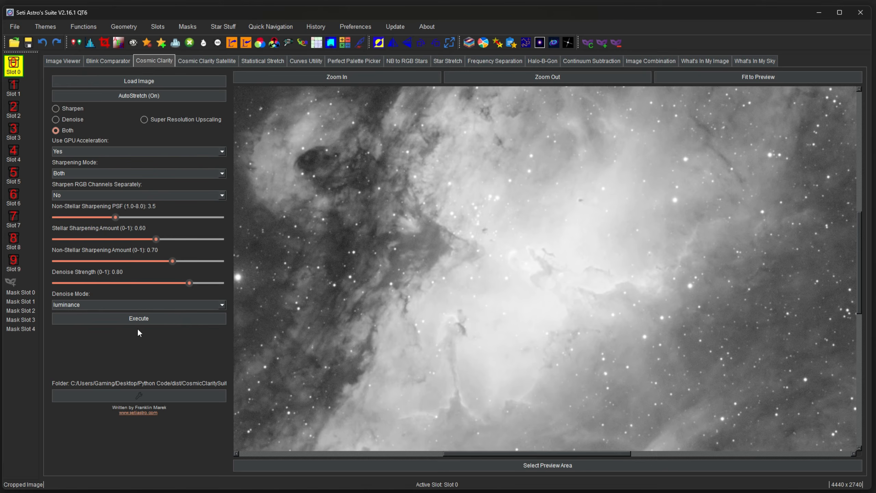
drag(431, 308, 478, 333)
click(156, 318)
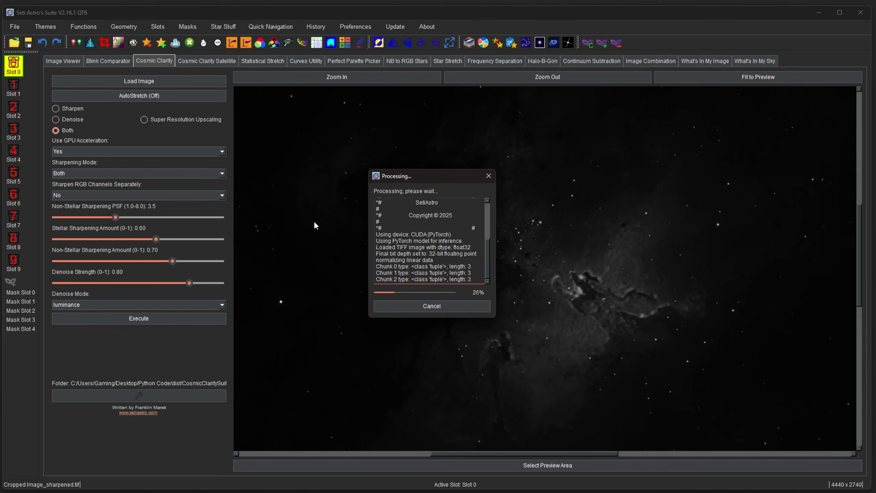
Turn on AutoStretch and inspect the sharpened and denoised nebula image around its pillars and bright edges.
click(126, 95)
click(587, 246)
drag(598, 247, 773, 266)
drag(645, 224, 744, 360)
drag(662, 231, 482, 250)
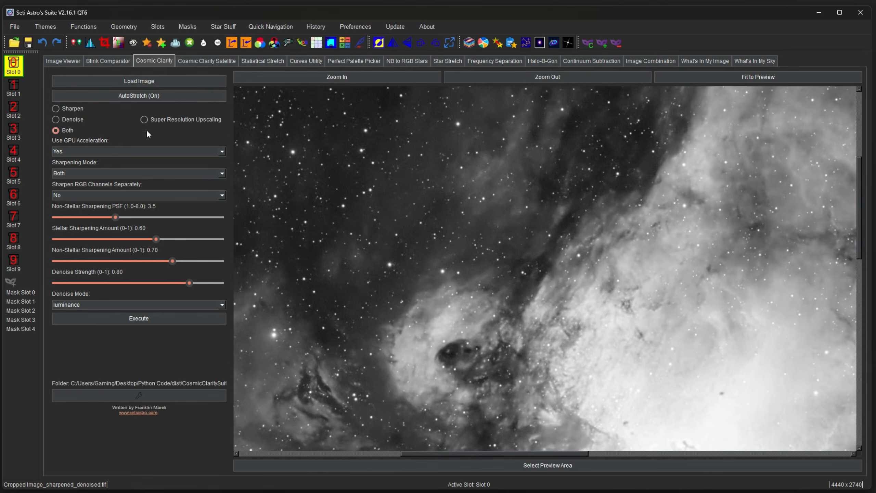
Show the Super Resolution Upscaling options and examine the star fields and dark dust regions across the processed image.
click(144, 120)
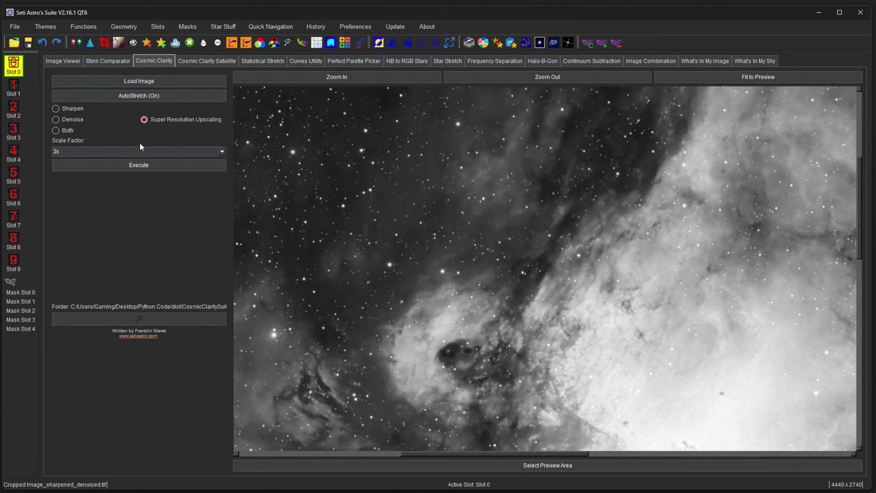
drag(439, 253, 545, 178)
drag(462, 334, 546, 241)
drag(520, 316, 562, 253)
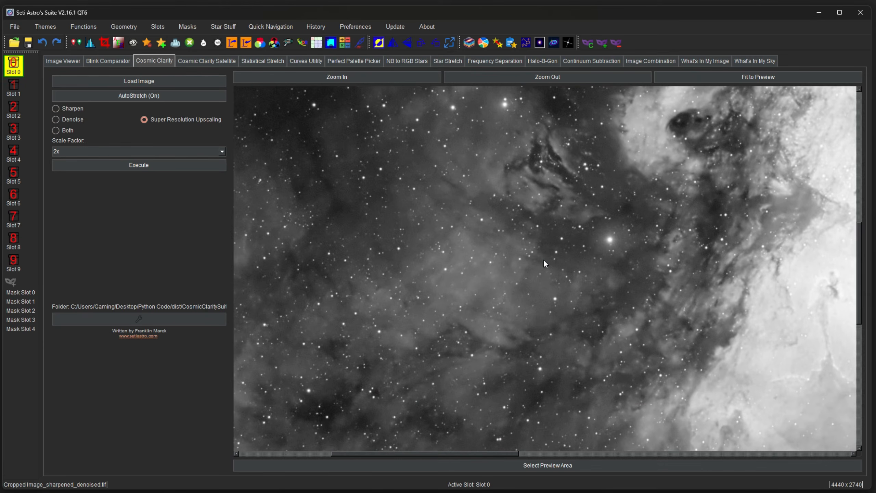
drag(454, 319, 578, 367)
drag(594, 153, 496, 397)
drag(573, 270, 419, 426)
drag(536, 342, 379, 348)
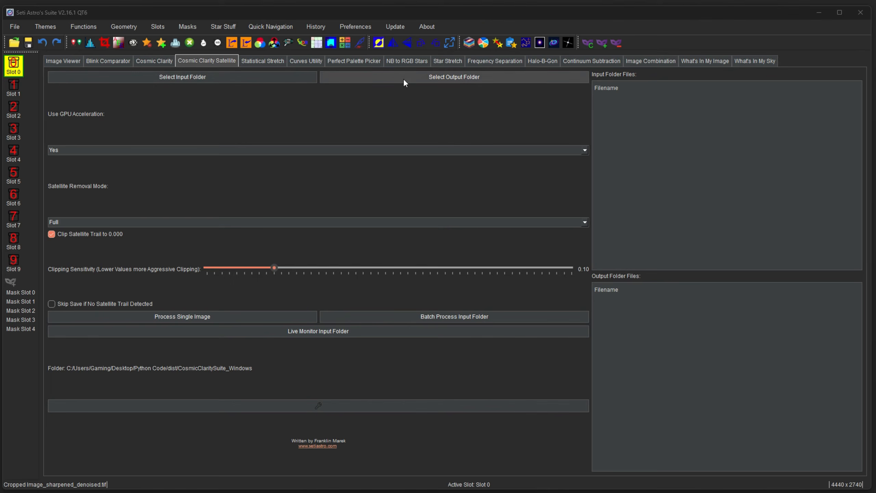
Review the GPU acceleration and satellite removal mode options in Cosmic Clarity Satellite, keeping Yes and Full.
click(111, 150)
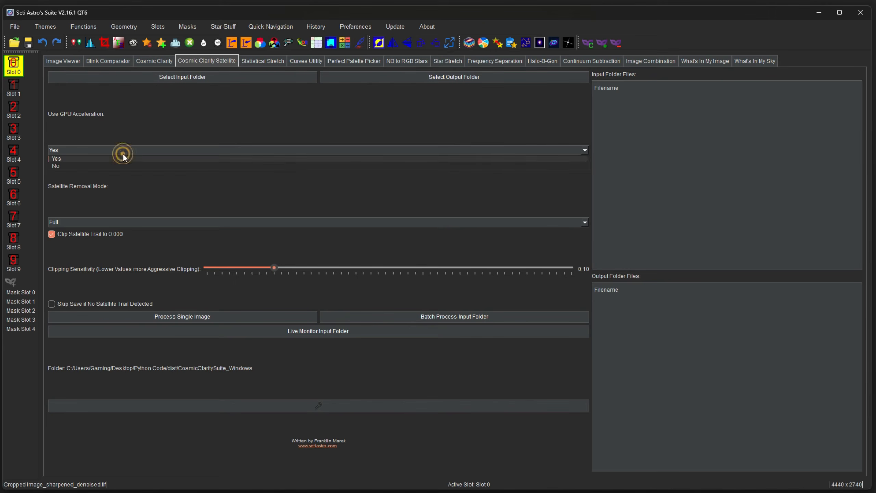
click(121, 152)
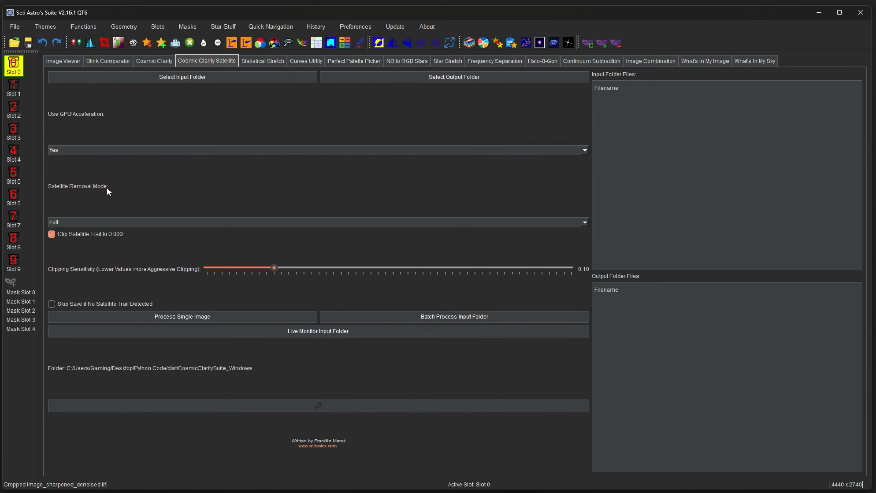
click(102, 222)
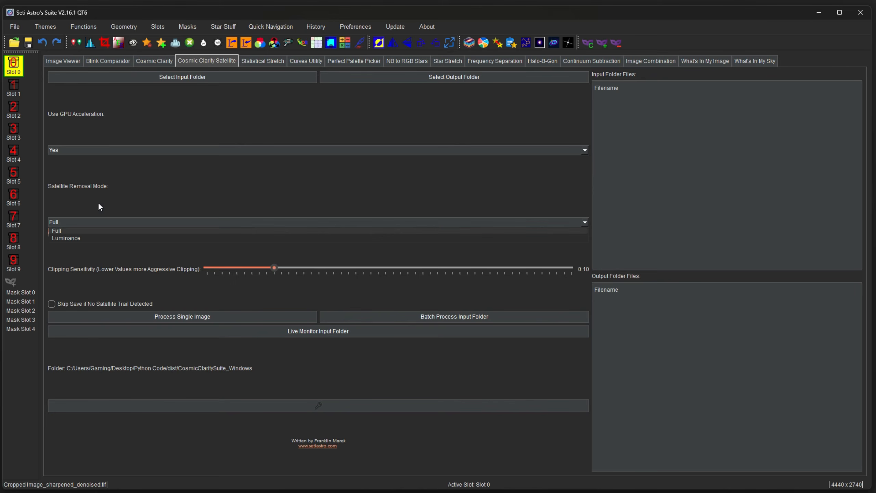
click(99, 206)
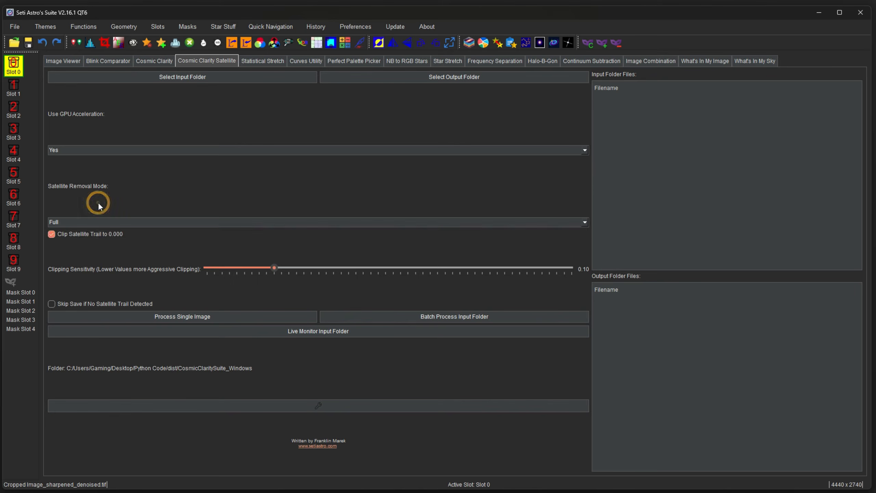
click(103, 221)
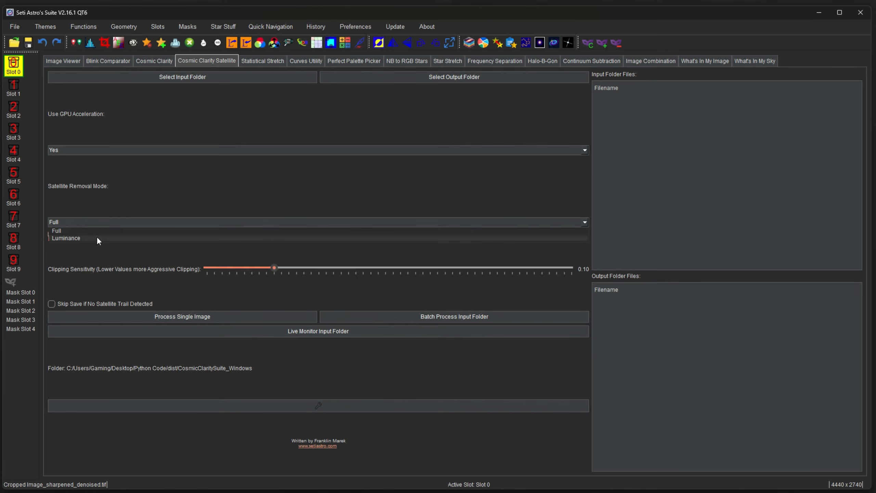
click(89, 231)
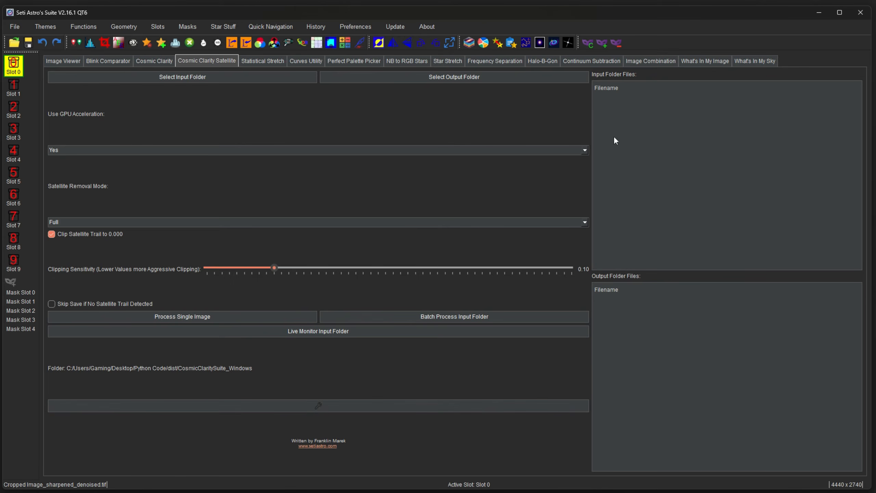
Choose the test folder inside data/tiff_with_trails as the satellite removal input and testoutput as the output folder.
click(209, 80)
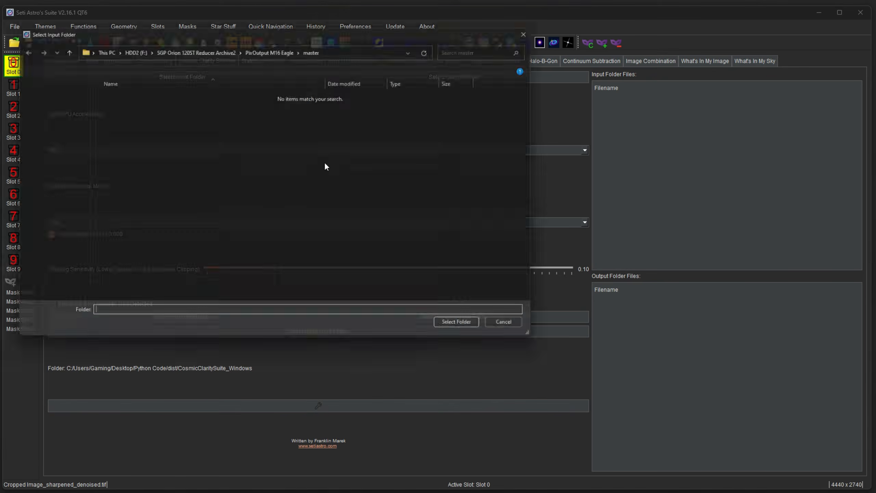
click(47, 80)
double_click(387, 107)
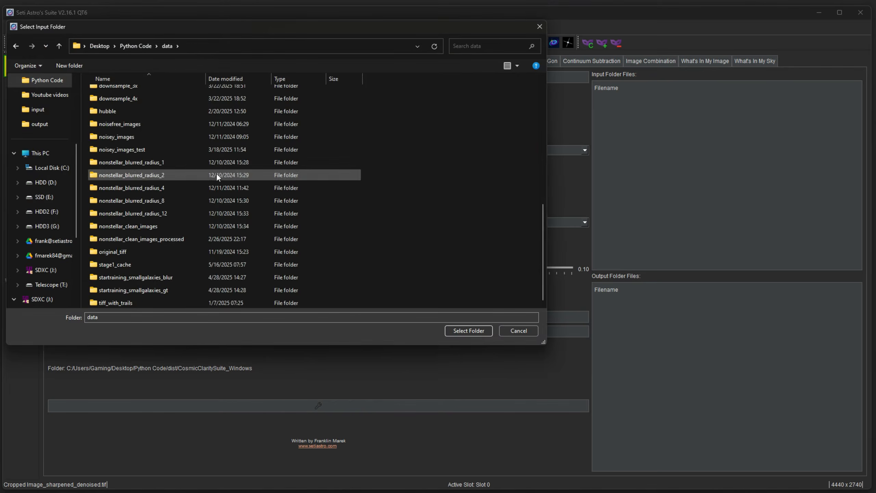
double_click(129, 304)
click(470, 330)
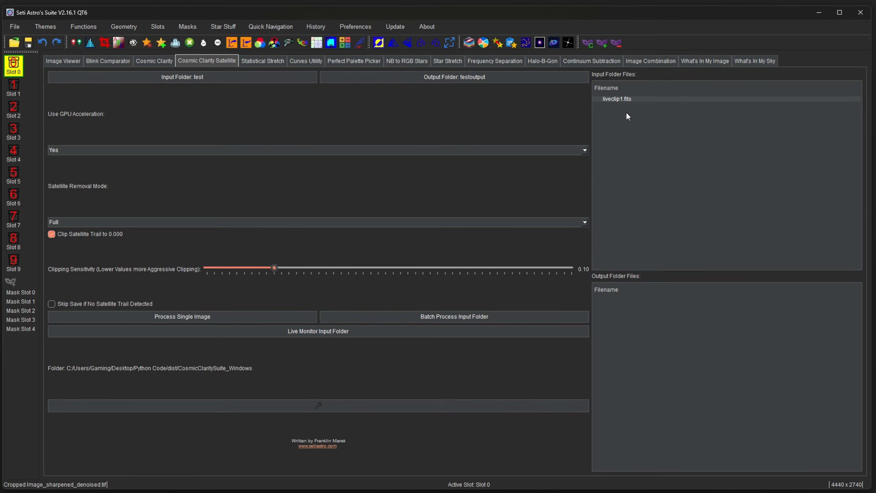
Preview the input file liveclip1.fits in an enlarged window with AutoStretch on and inspect its satellite trails.
right_click(624, 100)
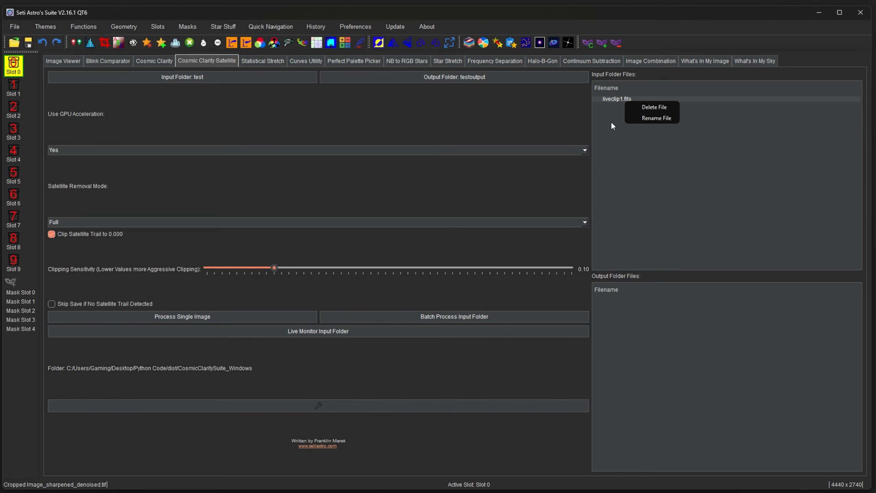
click(602, 160)
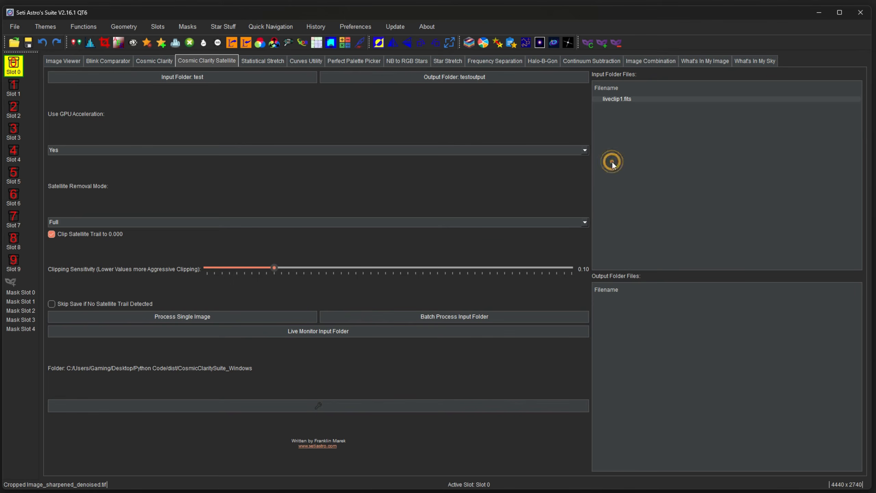
double_click(609, 99)
drag(458, 258, 413, 215)
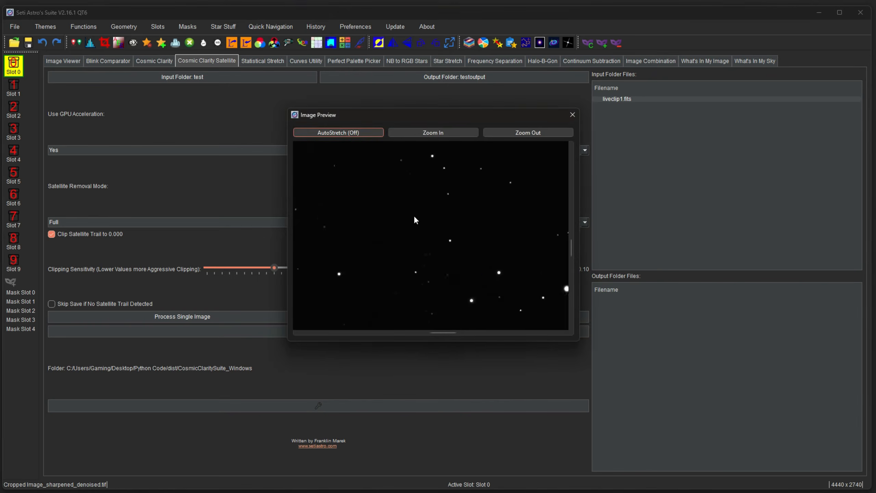
drag(405, 116, 206, 49)
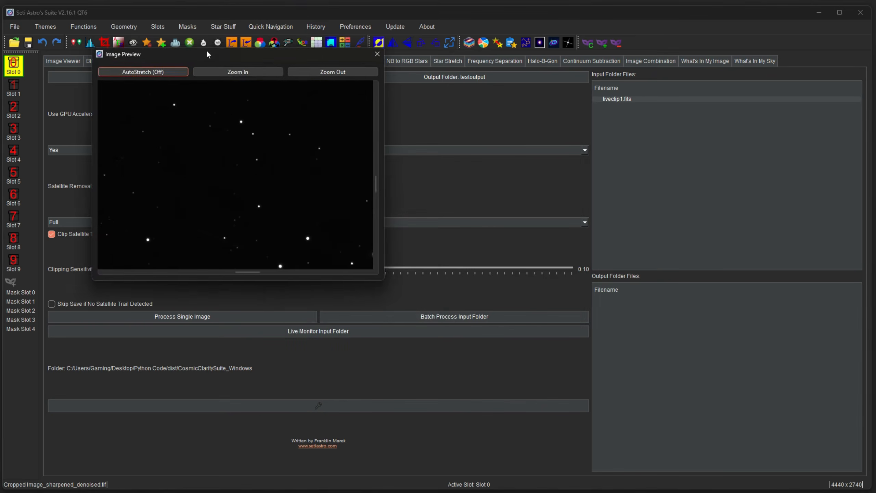
drag(378, 280, 700, 455)
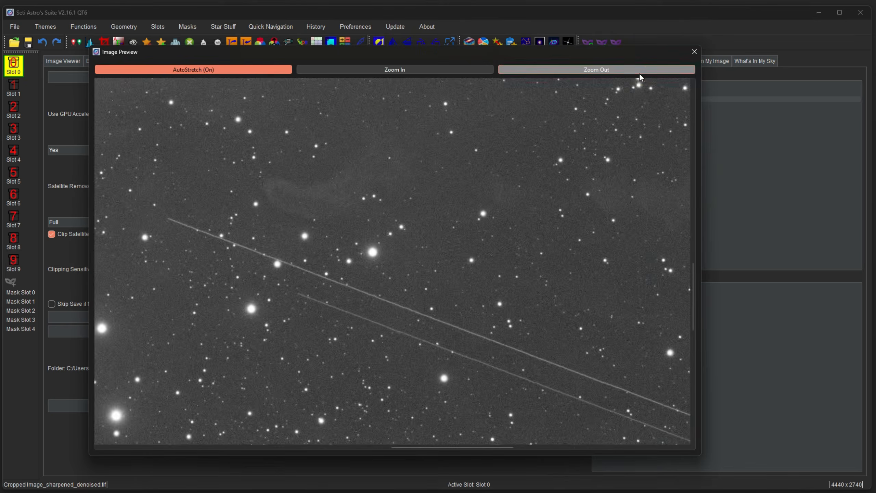
click(640, 73)
click(640, 74)
drag(480, 172, 369, 302)
key(Escape)
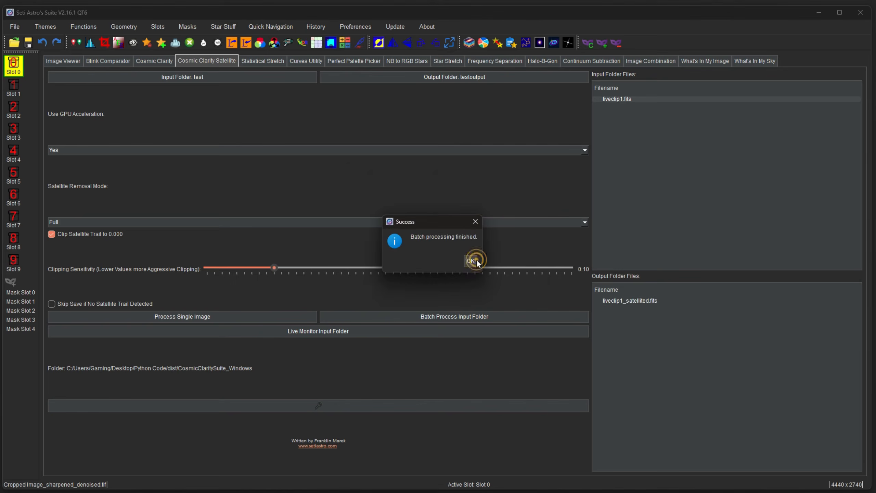
Acknowledge the finished batch run and preview the output file liveclip1_satellited.fits with AutoStretch on.
click(475, 260)
click(632, 301)
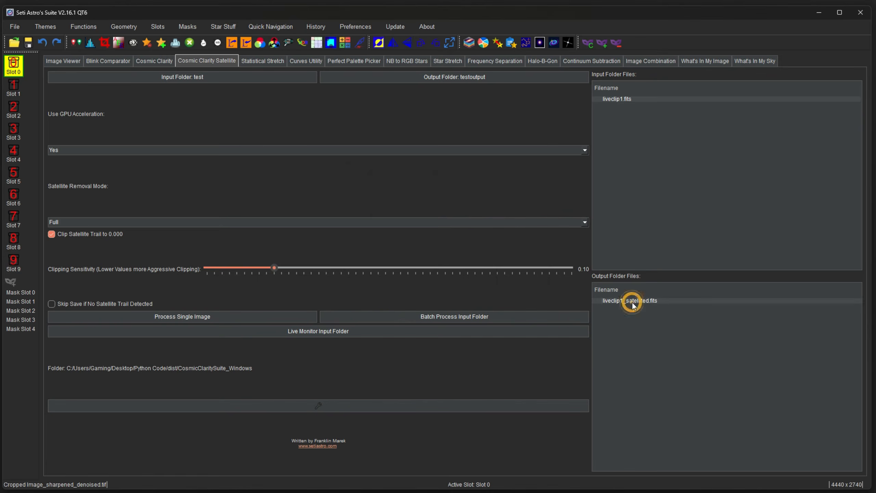
double_click(631, 301)
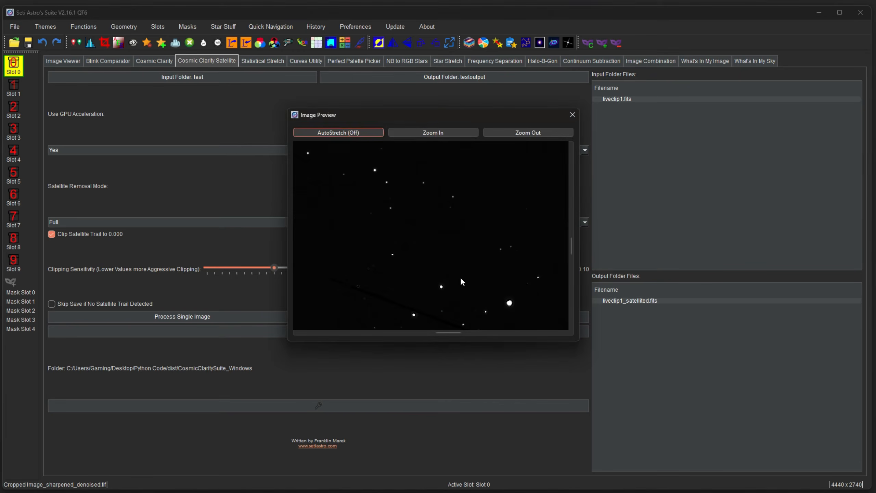
click(352, 131)
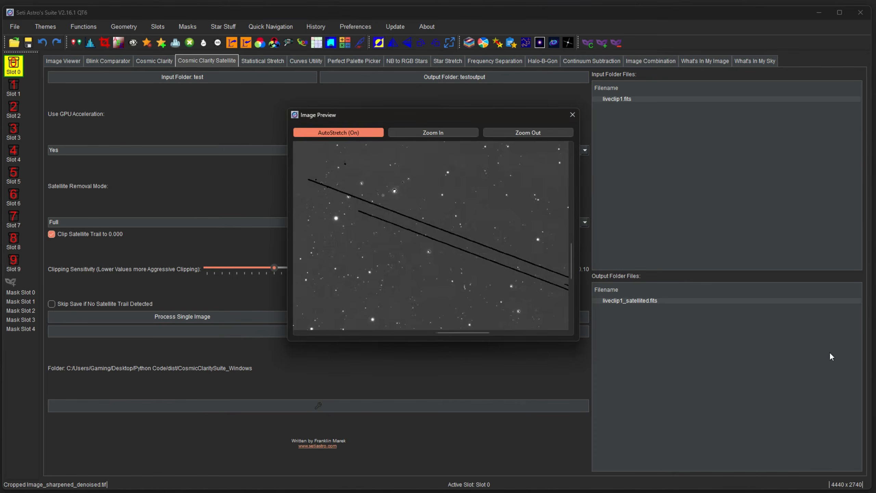
Follow the clipped satellite trails across the output image, checking for gaps and clipped stars, and close the preview.
drag(404, 197, 436, 253)
drag(410, 218, 474, 230)
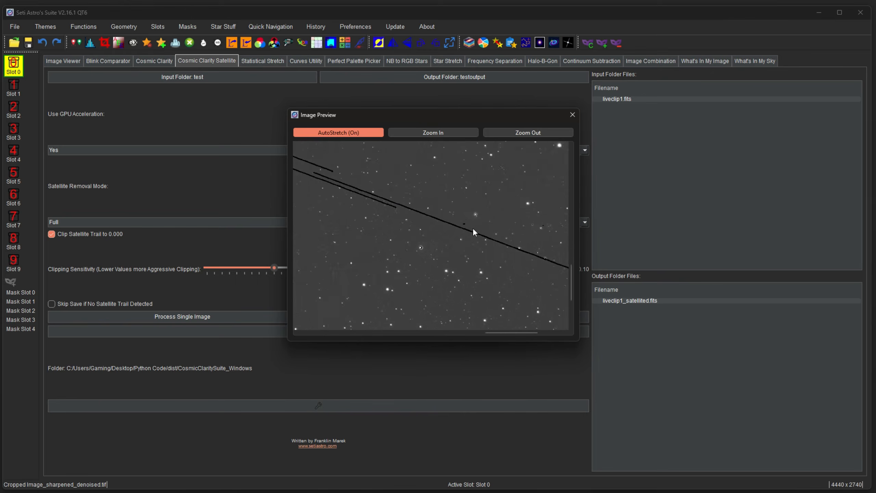
drag(431, 206, 542, 283)
drag(457, 255, 632, 307)
drag(507, 312, 410, 254)
drag(483, 270, 385, 221)
drag(473, 234, 424, 240)
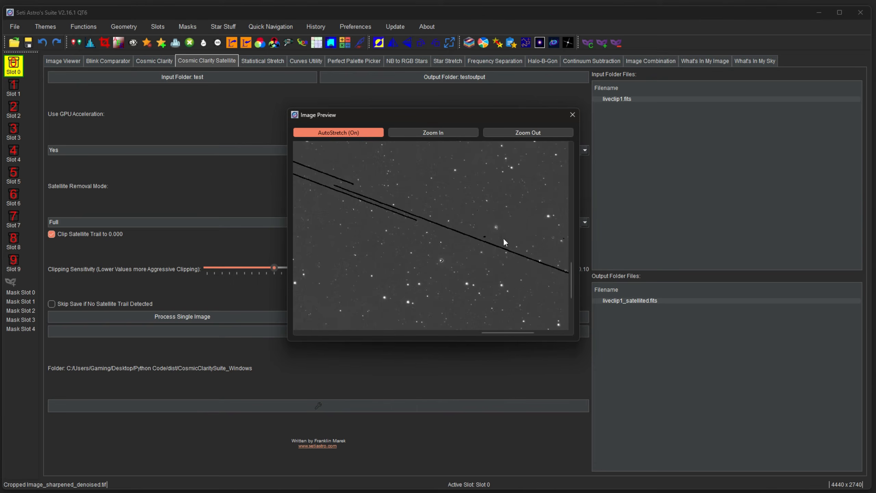
drag(528, 245, 445, 214)
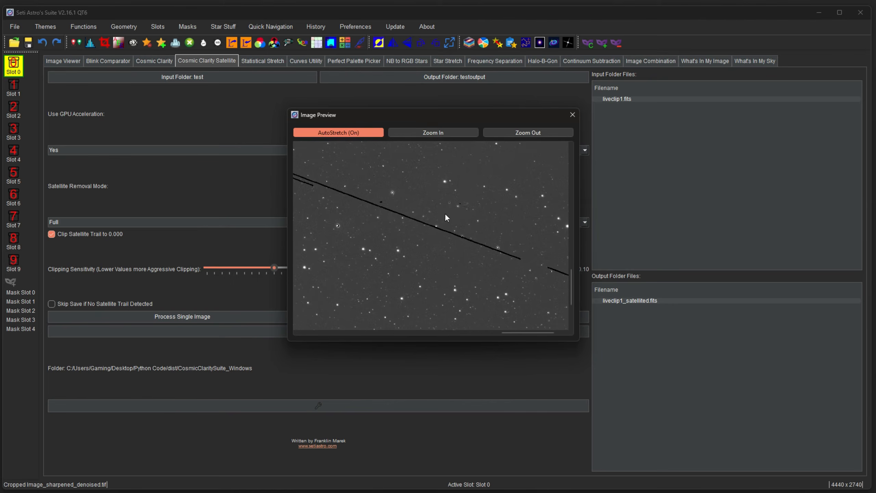
drag(517, 245, 478, 232)
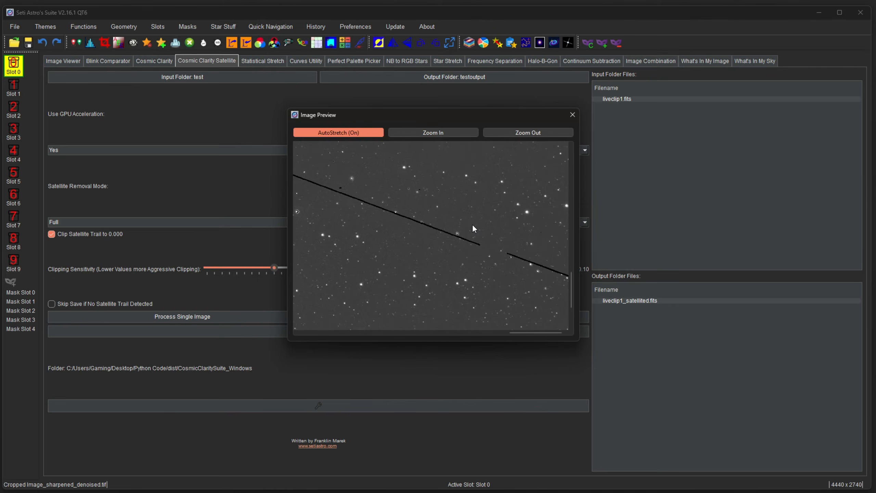
drag(515, 268, 646, 364)
drag(328, 225, 384, 235)
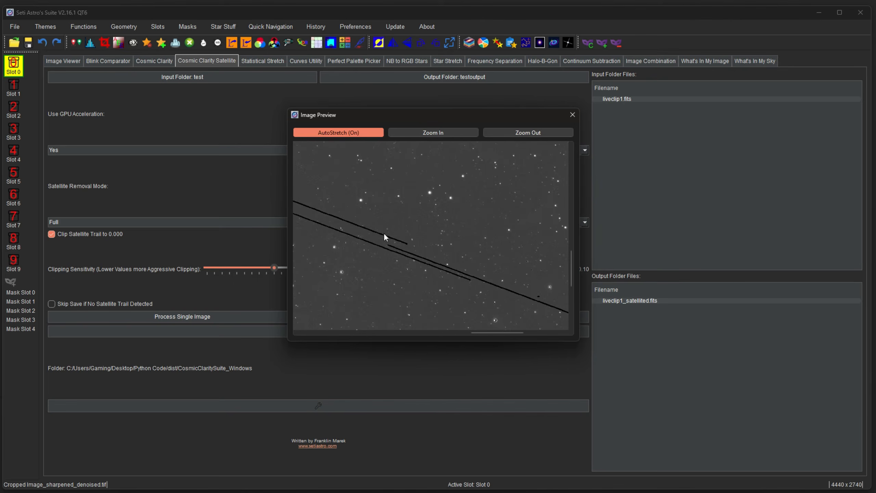
click(572, 115)
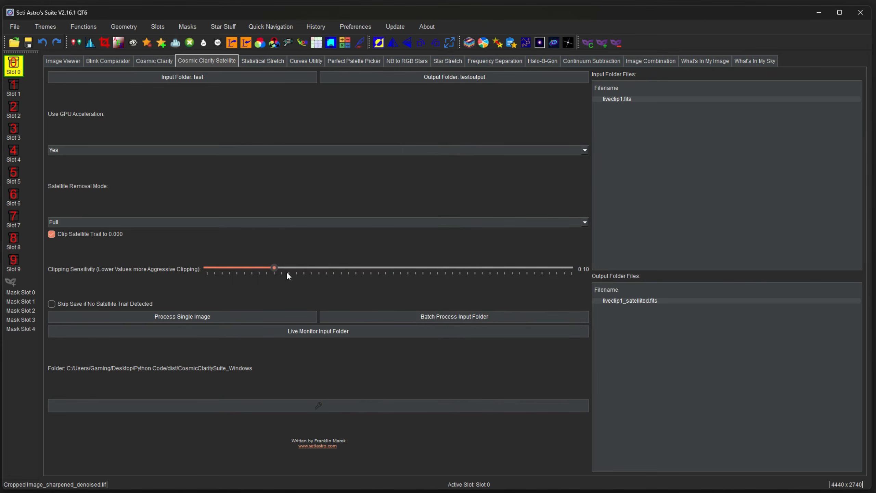
Set the clipping sensitivity to 0.38 and batch process the input folder again.
drag(274, 268, 483, 268)
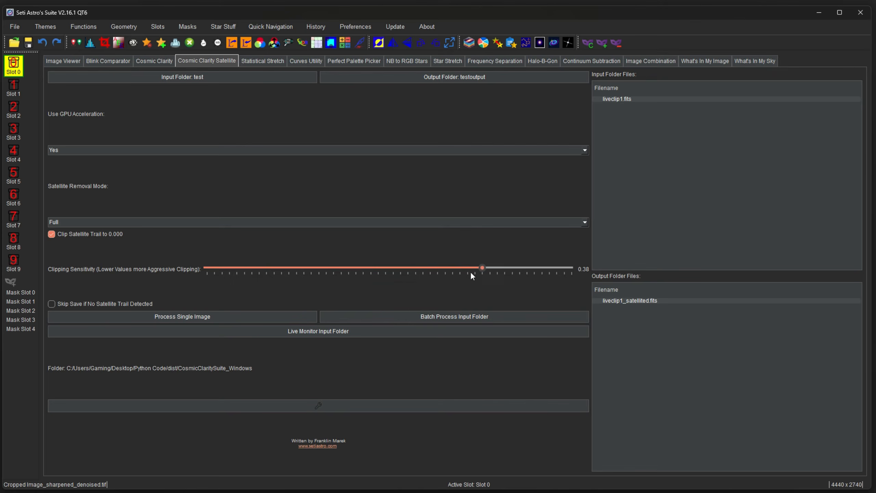
click(404, 317)
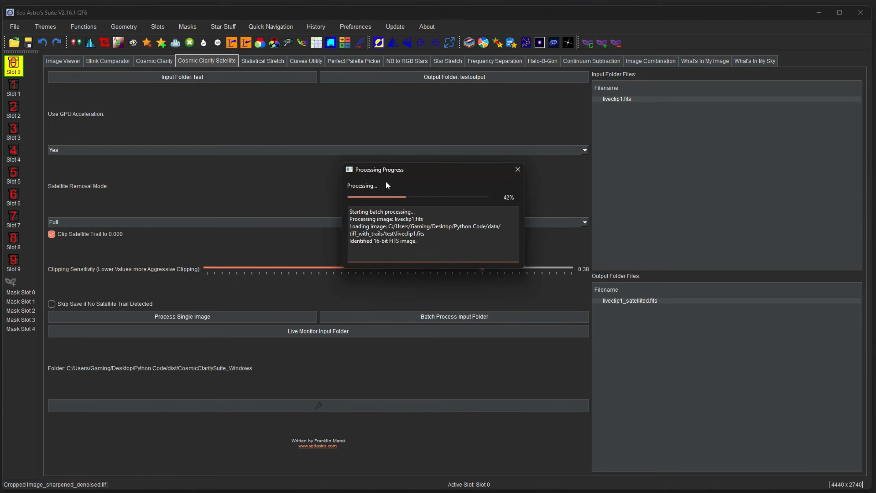
click(476, 260)
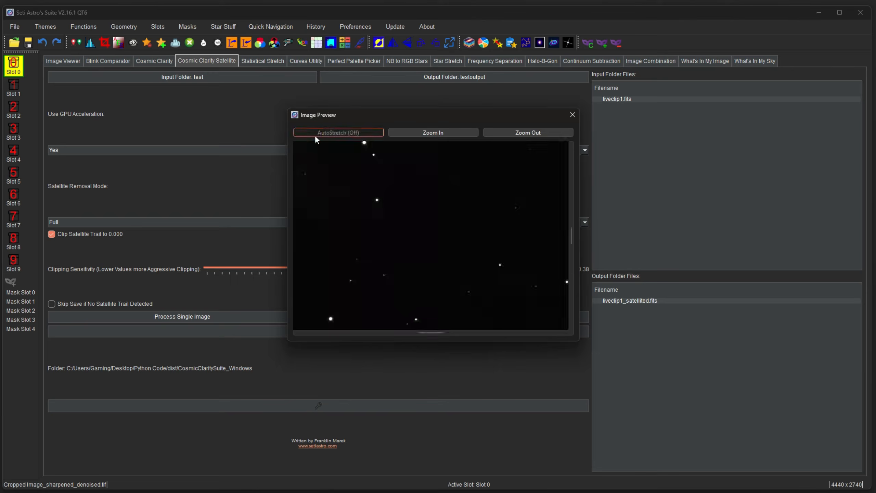
Preview the reprocessed liveclip1_satellited.fits with AutoStretch on, inspect the clipped trails along their length, and close it.
drag(396, 160, 380, 141)
drag(450, 211, 349, 179)
drag(475, 244, 404, 203)
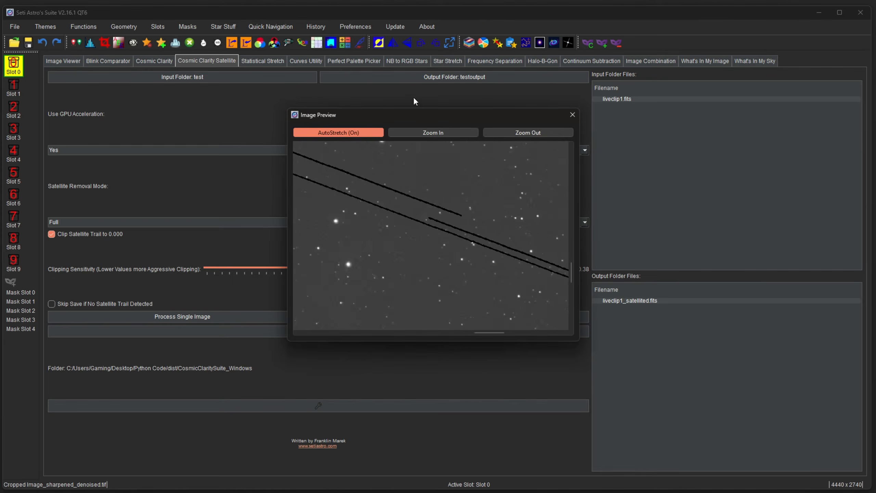
drag(473, 231, 381, 189)
drag(522, 265, 381, 229)
drag(503, 269, 447, 259)
drag(417, 229, 511, 279)
scroll(477, 236, down, 1)
drag(476, 224, 389, 250)
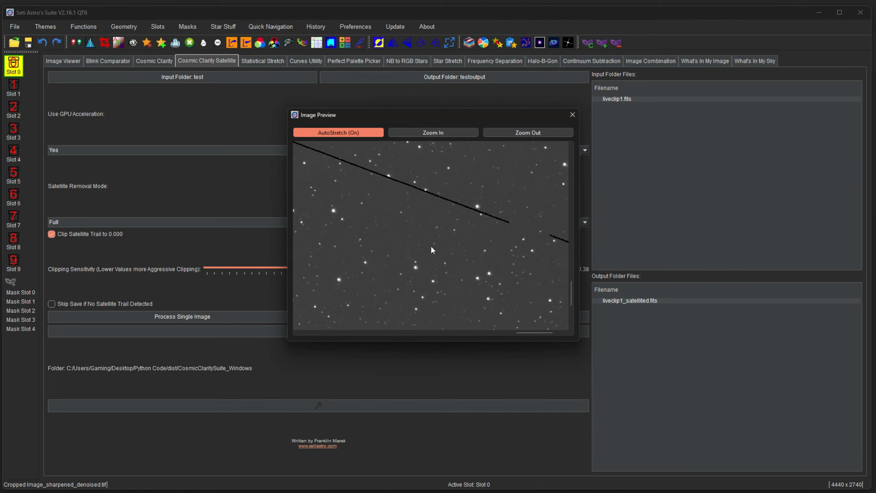
click(572, 115)
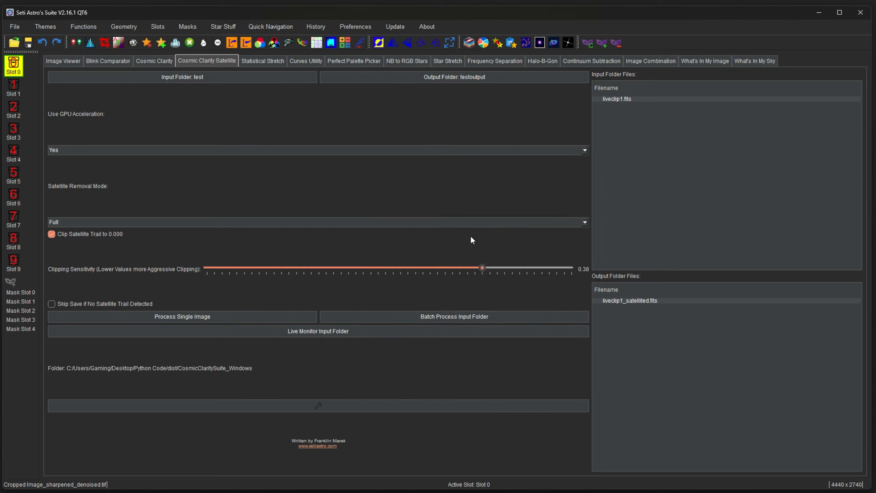
Run live monitoring on the satellite removal input folder, stop it, and acknowledge the notice.
click(300, 330)
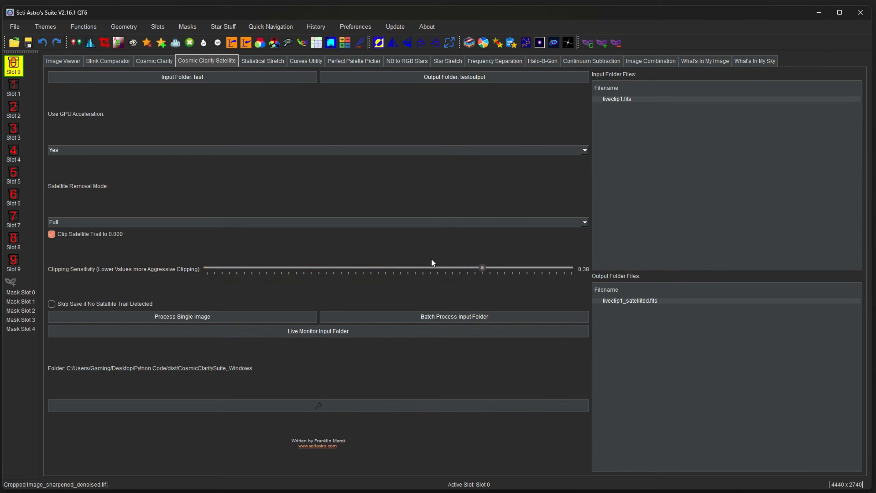
click(330, 335)
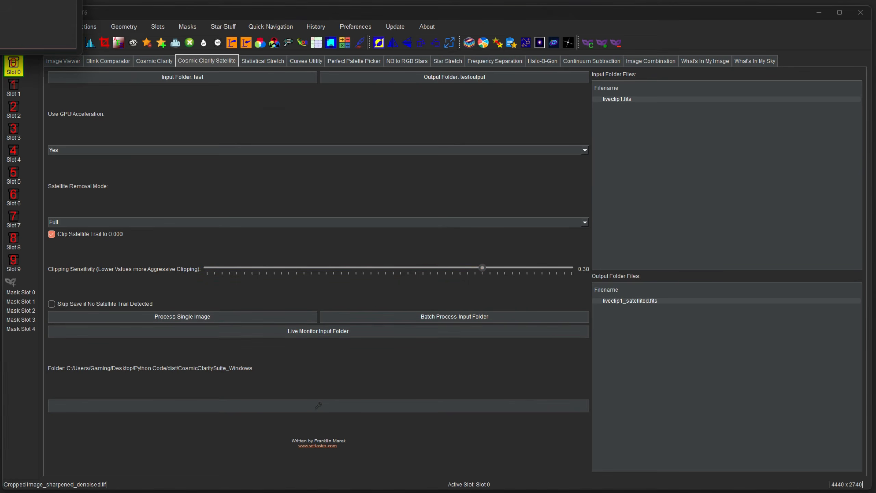
drag(368, 168, 372, 170)
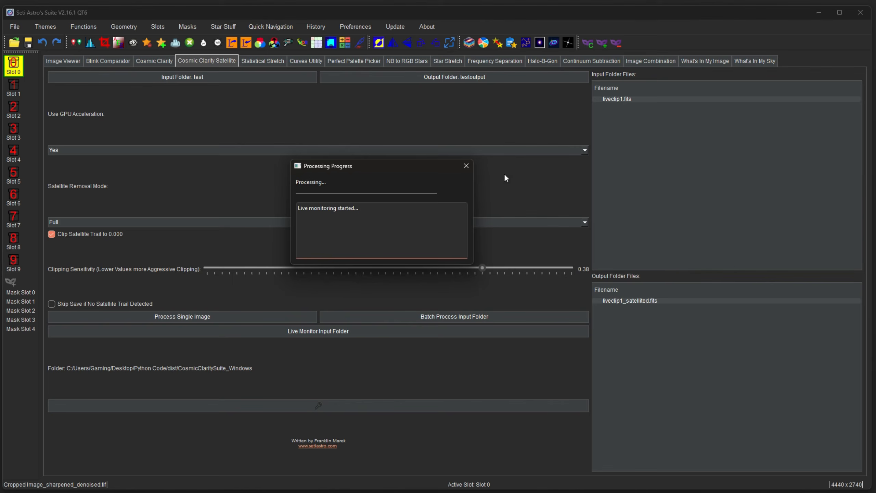
click(465, 166)
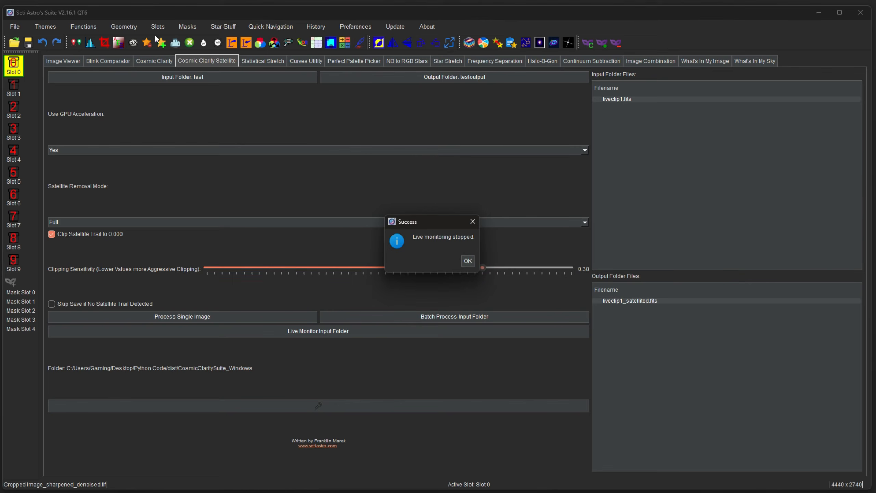
click(467, 260)
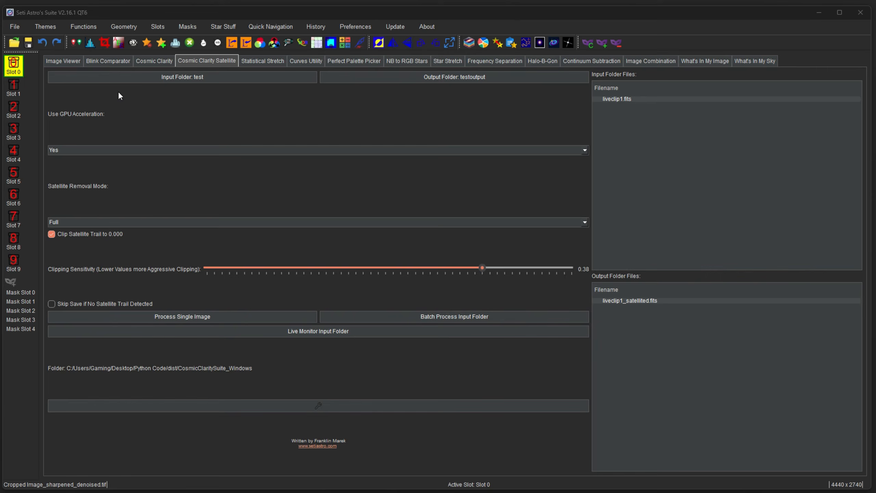
Revisit the Cosmic Clarity and Blink Comparator tools, and return to the loaded image in the Image Viewer.
click(152, 64)
click(190, 57)
click(156, 58)
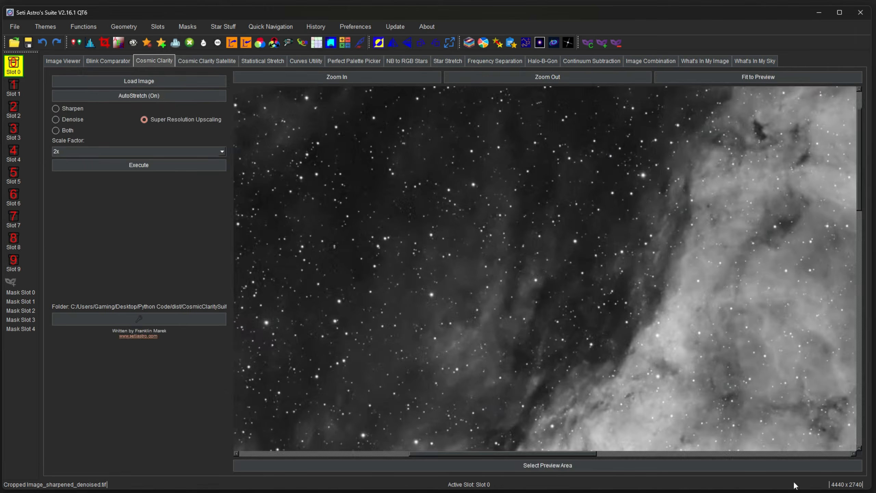
click(115, 63)
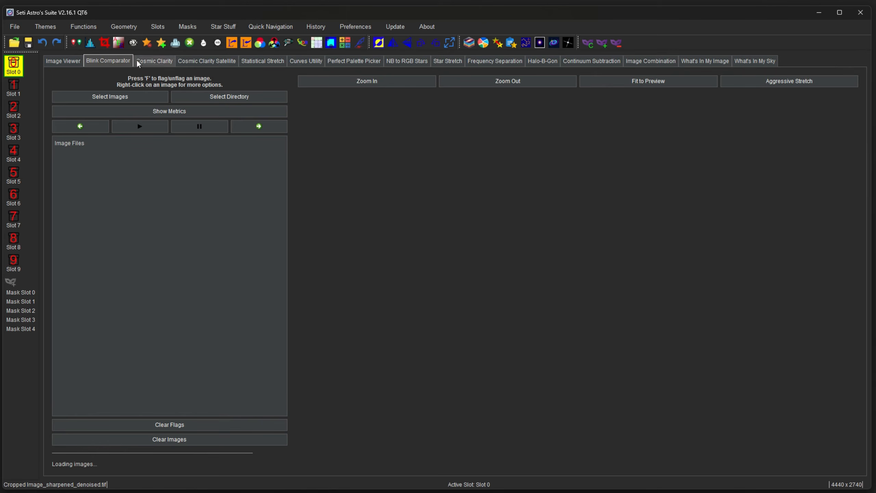
click(150, 60)
click(96, 66)
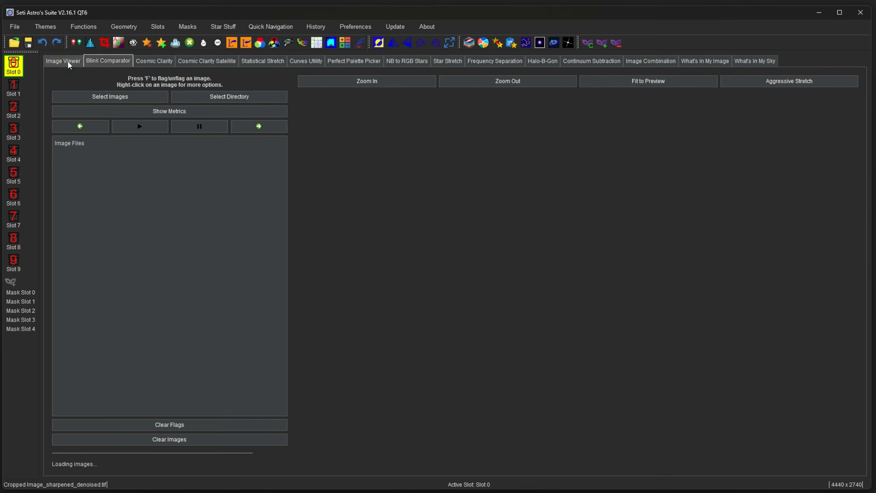
click(64, 61)
drag(472, 270, 317, 204)
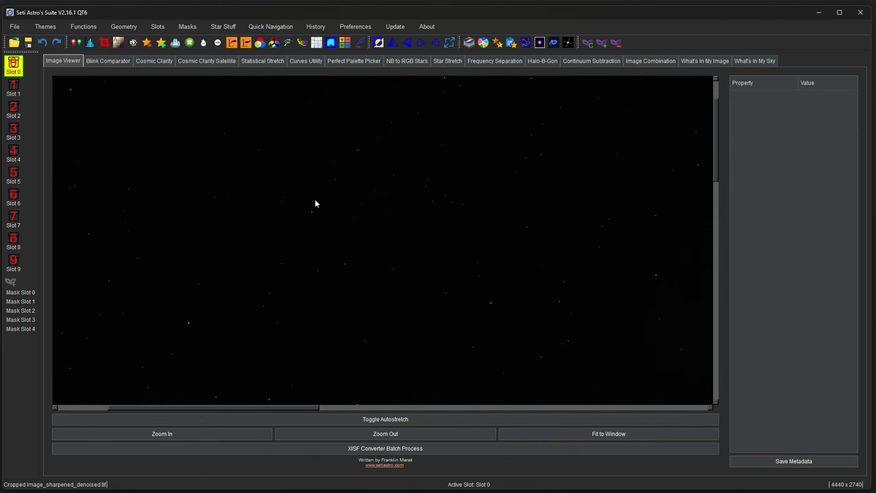